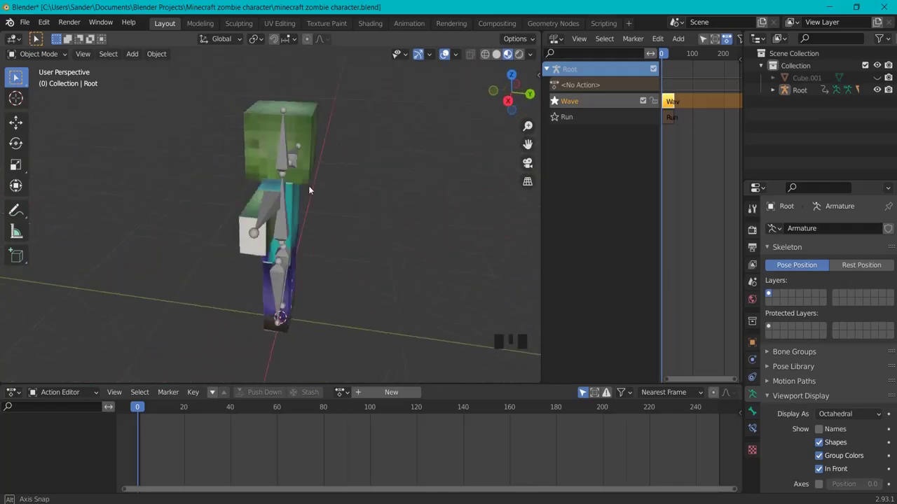
- Solo the Run NLA track and play the run animation from the start
middle_click_drag(300, 194, 403, 231)
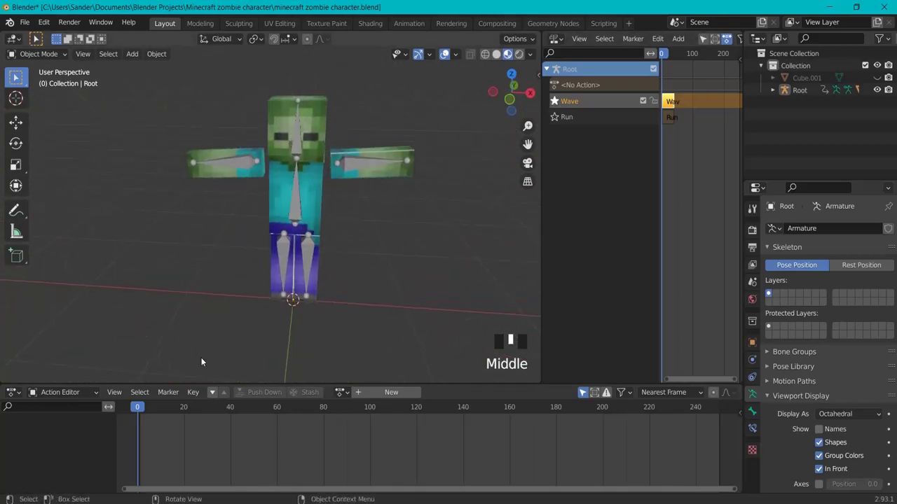
key("space")
key("space")
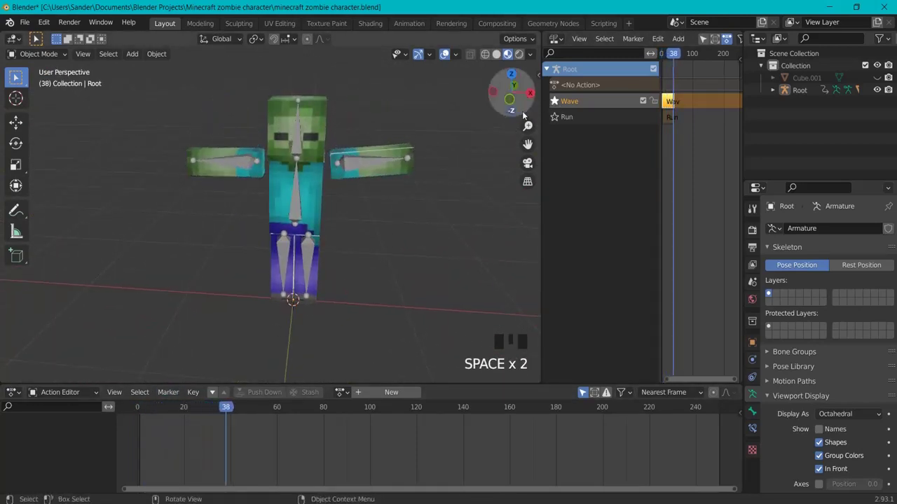
left_click(554, 117)
left_click(140, 410)
key("space")
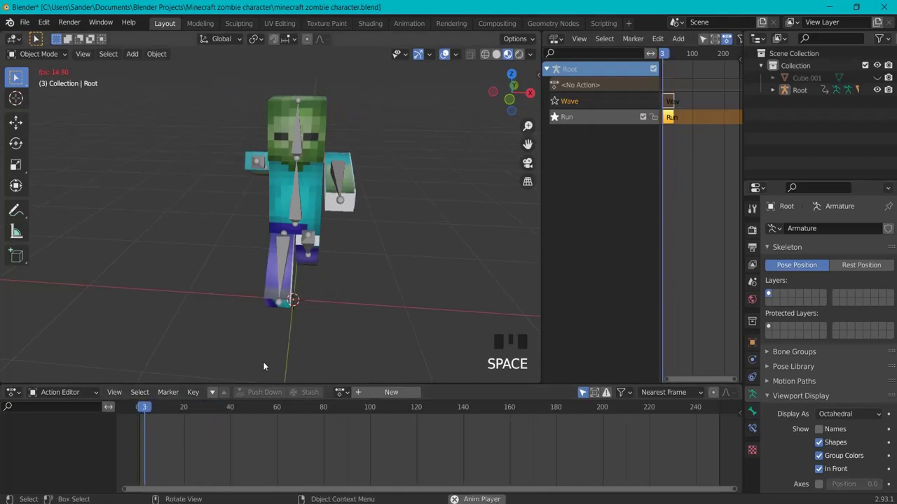
key("space")
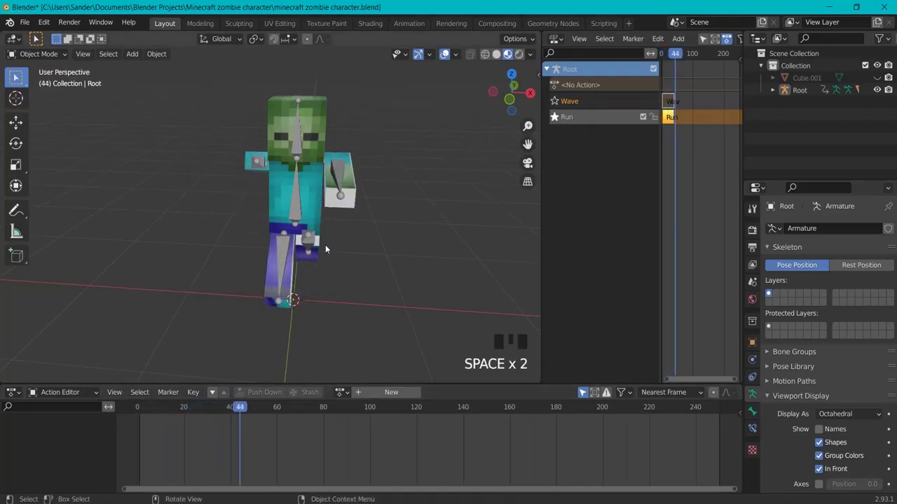
middle_click_drag(325, 244, 262, 158)
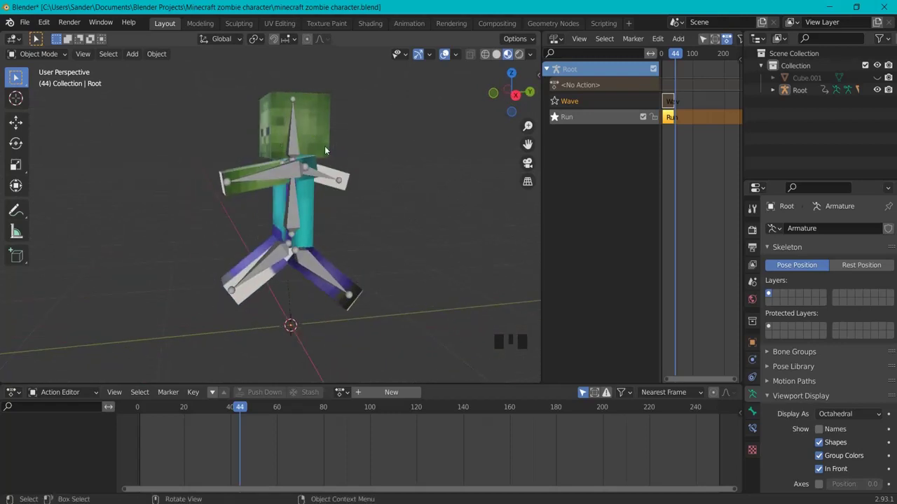
middle_click_drag(324, 150, 574, 173)
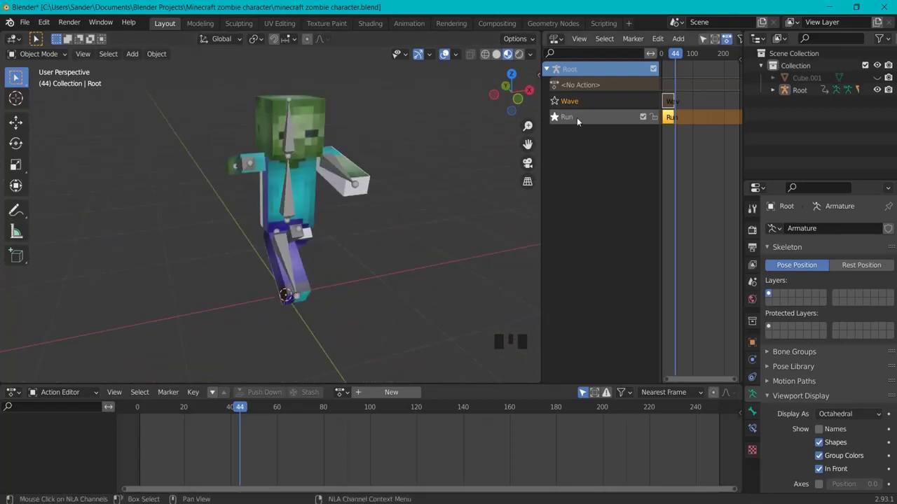
- Solo the Wave track instead, play it, then return to frame 0
left_click(555, 101)
key("space")
key("space")
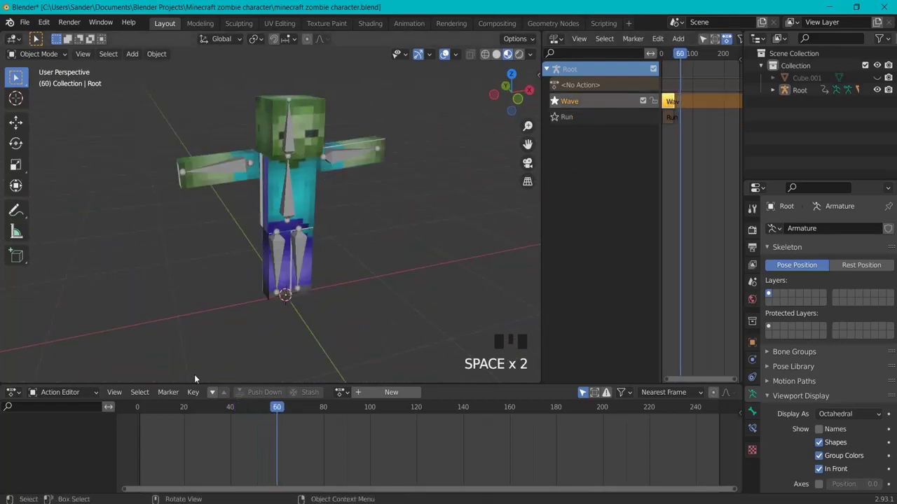
left_click(132, 414)
key("space")
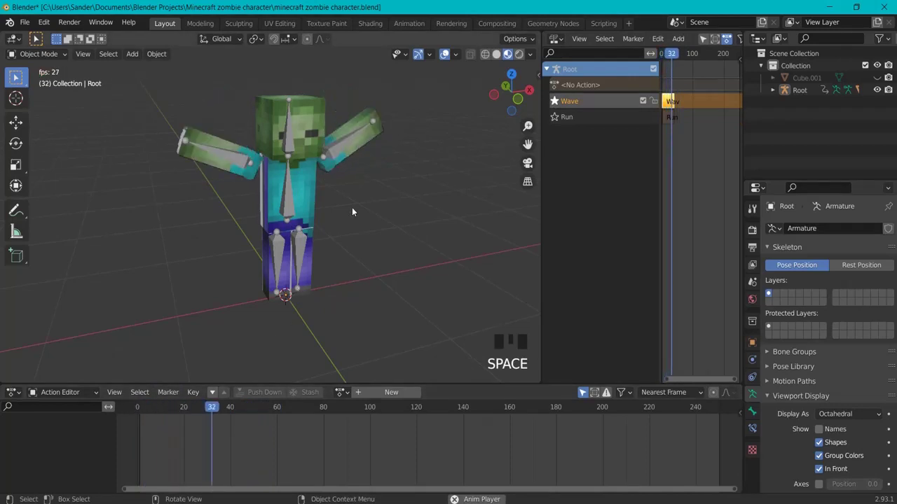
left_click(137, 408)
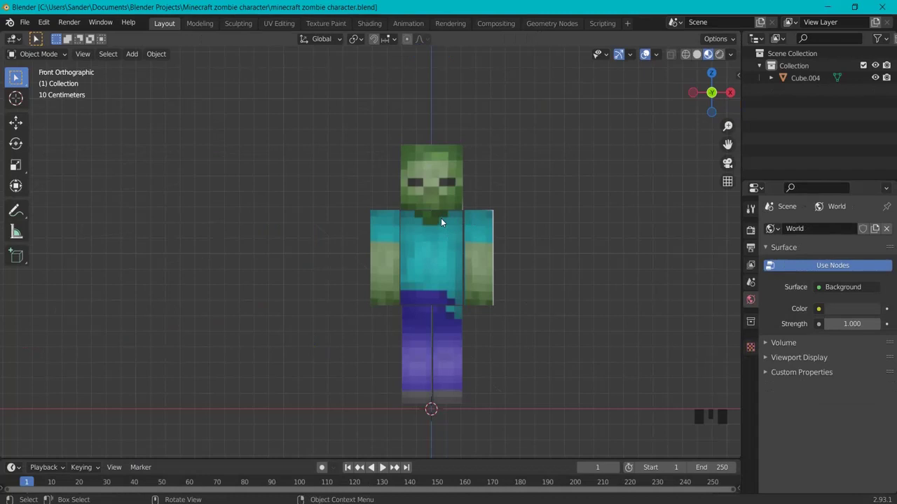
- Duplicate the zombie mesh and move the copy up and to the right
middle_click_drag(552, 192, 437, 190, "shift")
scroll(394, 231, "down", 3)
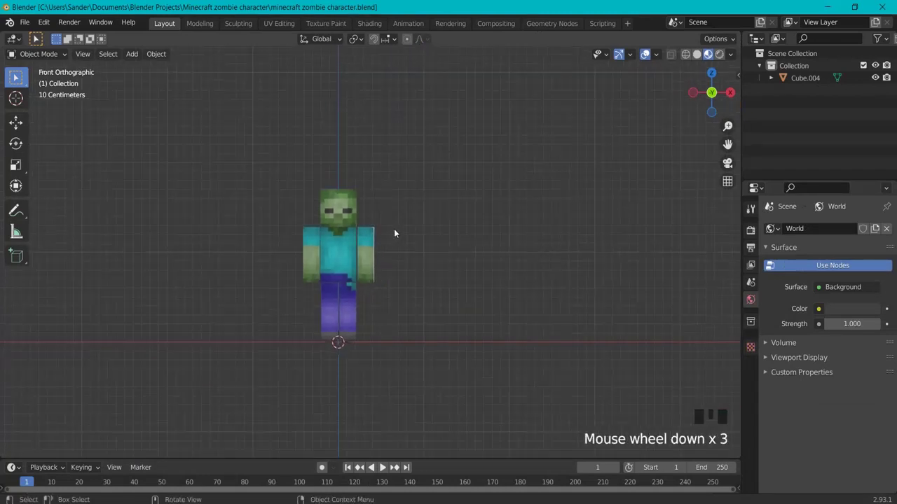
left_click(342, 259)
key("shift+d")
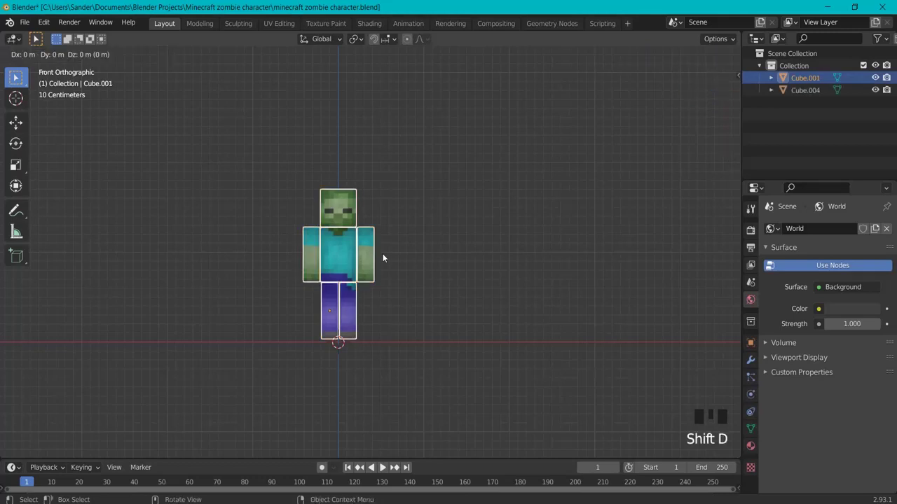
left_click(691, 132)
scroll(649, 167, "down", 5)
middle_click_drag(650, 168, 544, 212, "shift")
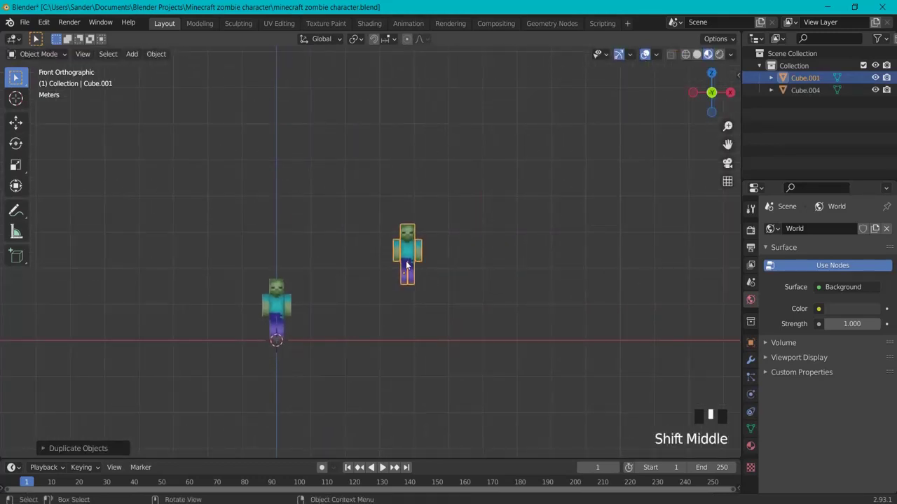
key("g")
left_click(608, 131)
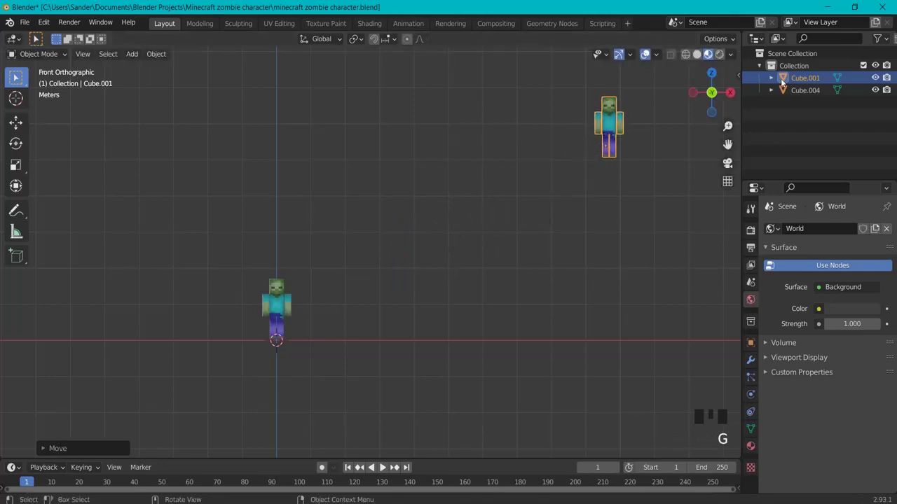
- Hide the moved zombie mesh with its Outliner eye icon
left_click(875, 78)
left_click(875, 78)
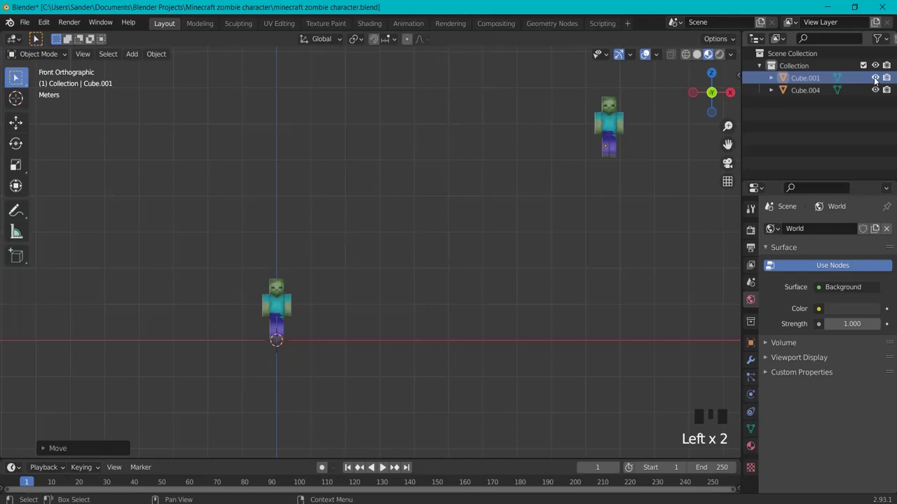
left_click(875, 78)
left_click(281, 309)
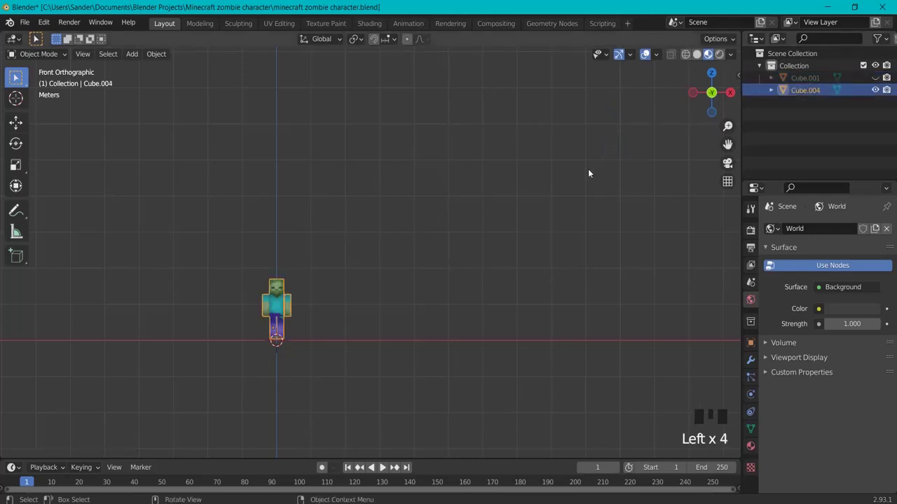
left_click(875, 78)
left_click(875, 78)
scroll(208, 351, "up", 3)
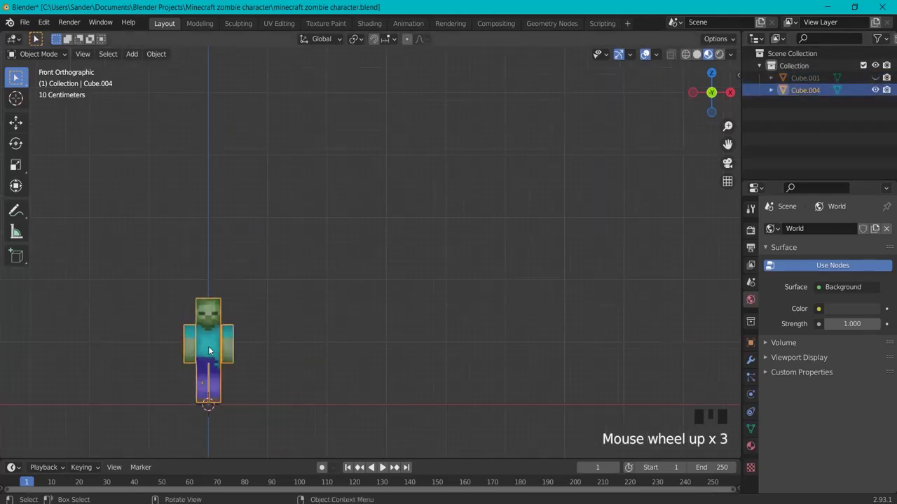
- Add an armature at the zombie's feet, viewed from the front
key("KP_Decimal")
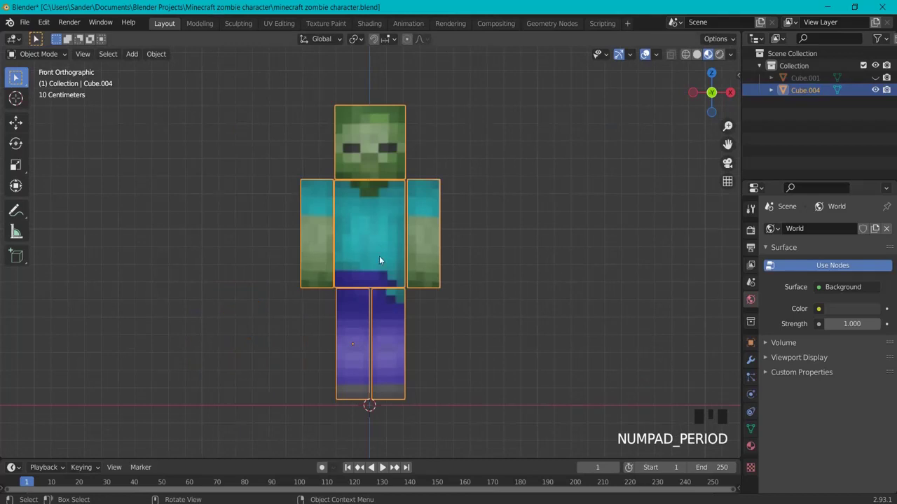
middle_click_drag(423, 182, 506, 183)
key("KP_1")
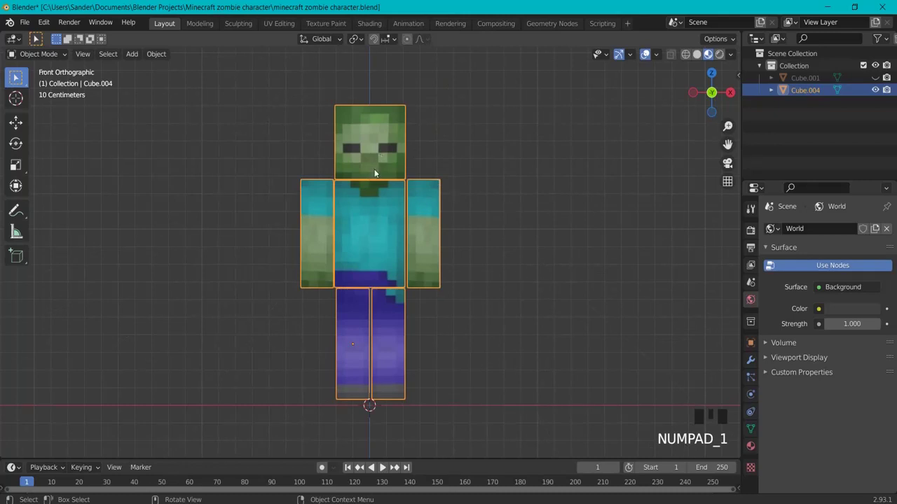
left_click(483, 288)
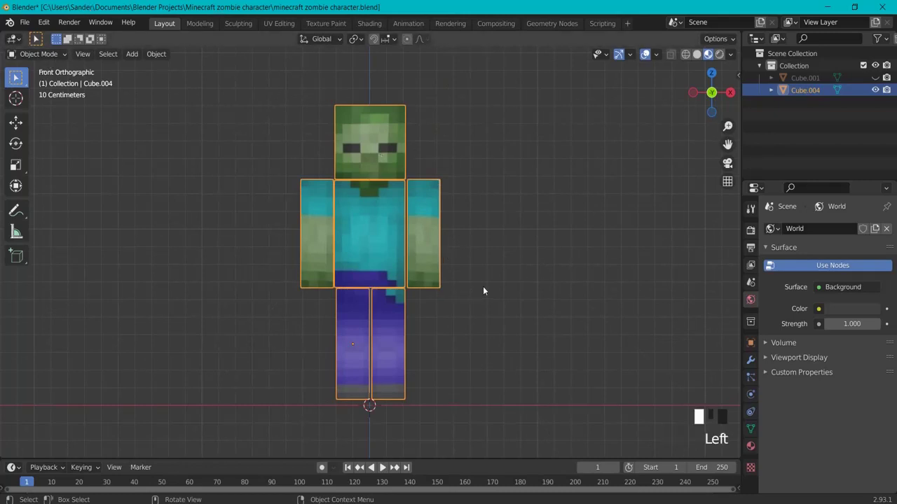
key("shift+a")
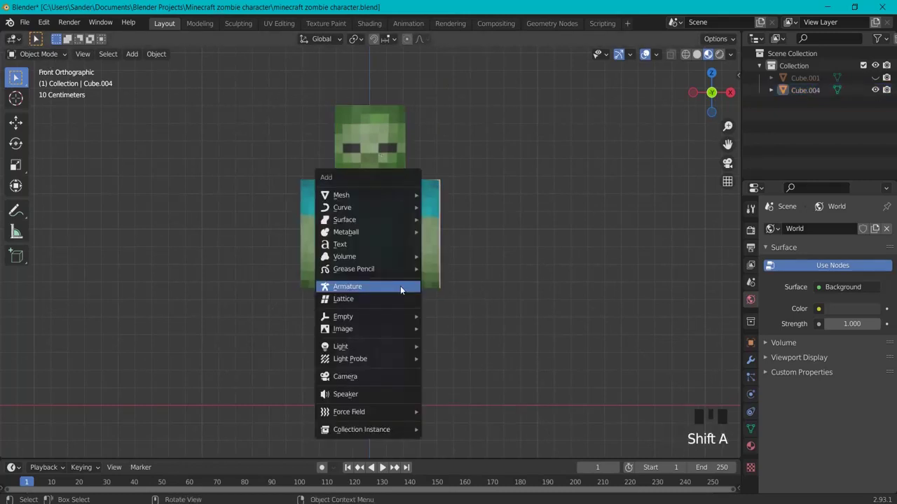
left_click(339, 288)
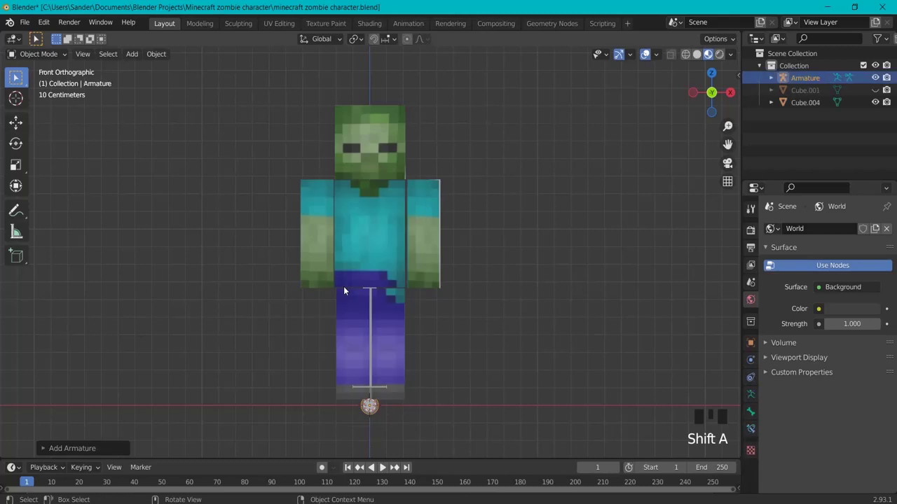
- Enable In Front in the armature's Viewport Display settings
left_click(750, 397)
left_click(766, 395)
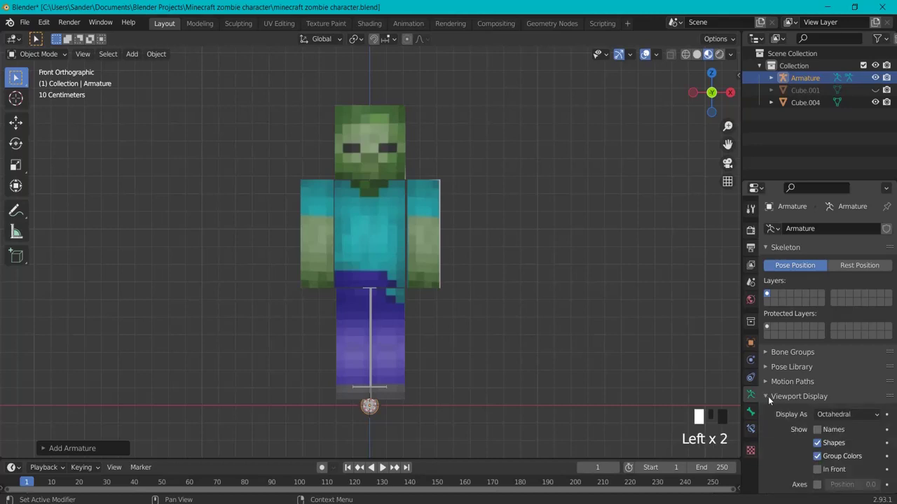
left_click(816, 469)
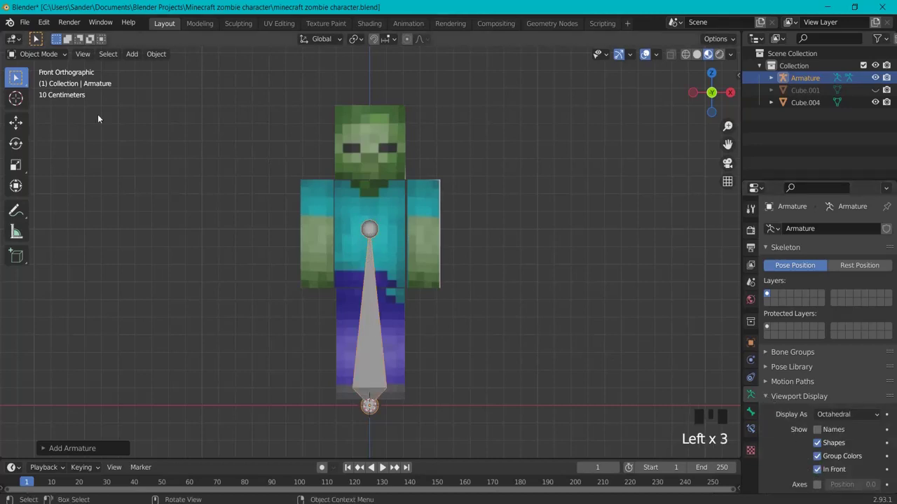
left_click(39, 54)
- In Edit Mode, raise the bone vertically into the torso
left_click(35, 82)
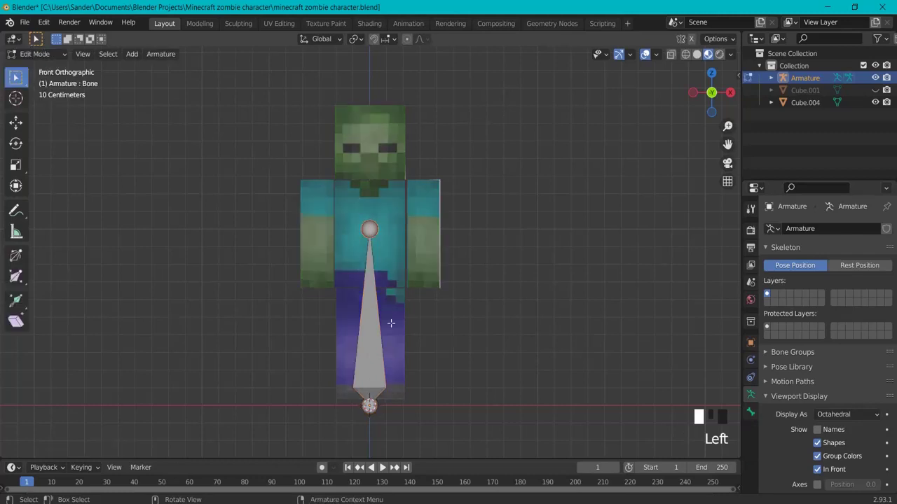
left_click(371, 343)
key("g")
key("z")
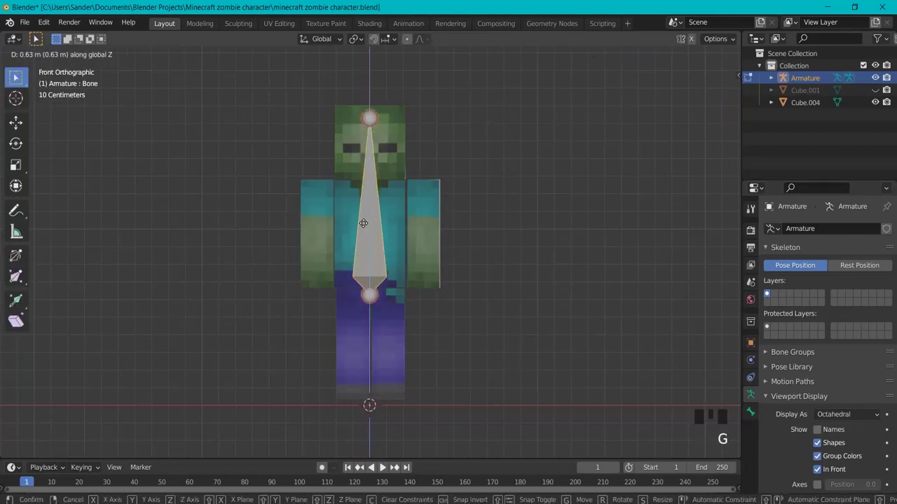
left_click(361, 211)
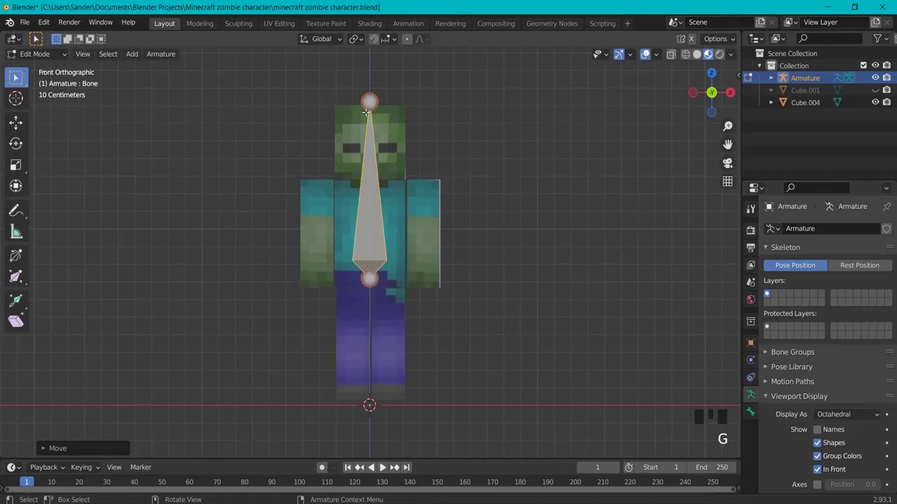
- Set the bone's top at the neck and extrude a vertical head bone
left_click(366, 110)
key("g")
key("z")
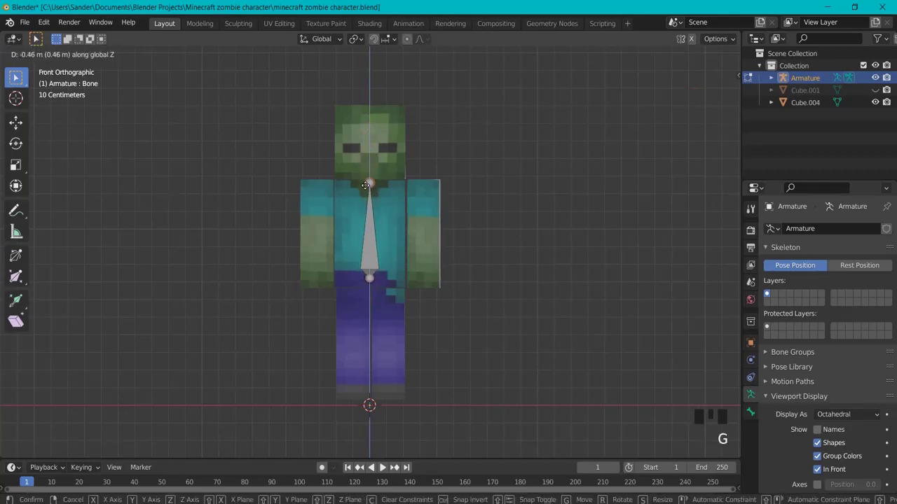
left_click(370, 175)
key("e")
key("z")
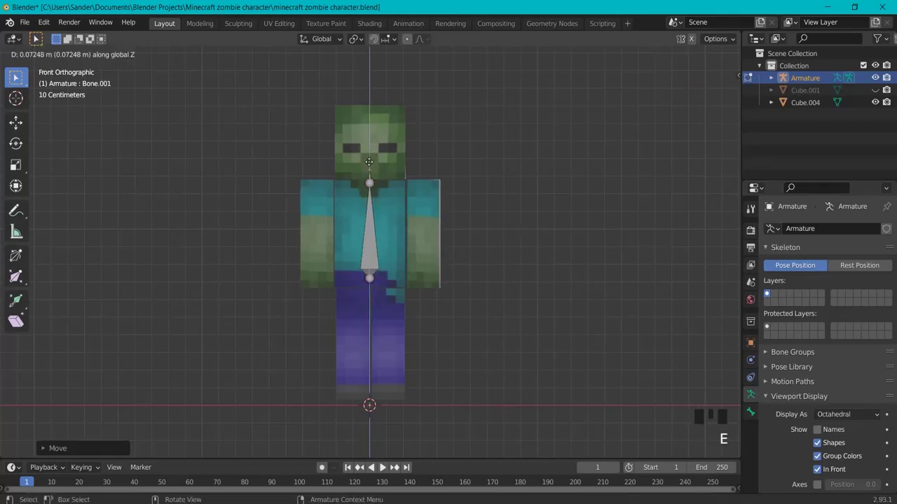
left_click(368, 117)
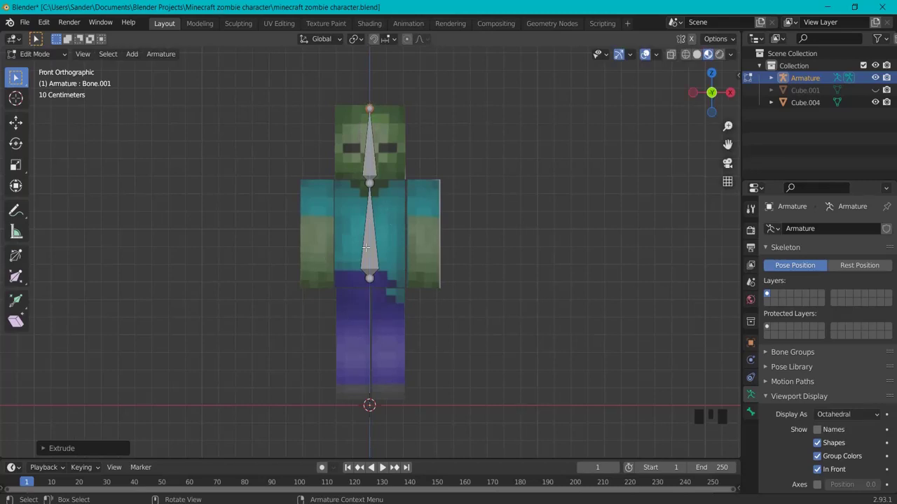
- Extrude a bone from the neck joint to the shoulder and clear its parent
left_click(369, 248)
key("e")
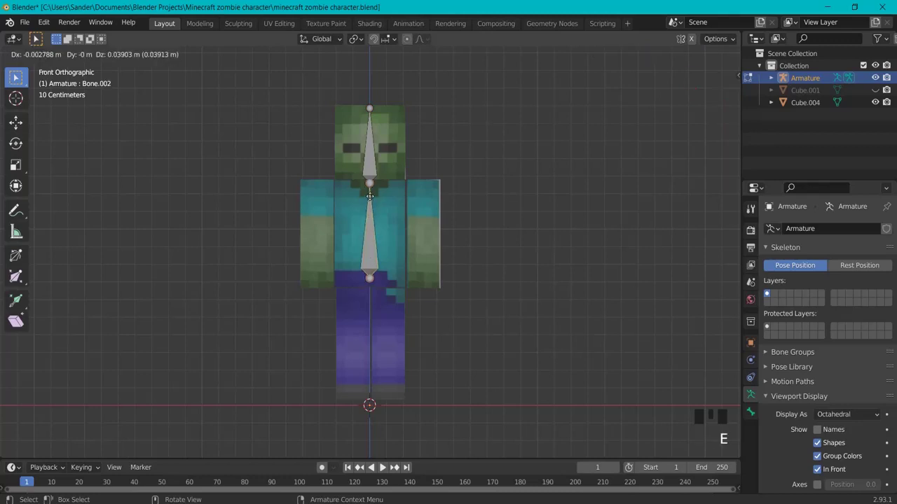
left_click(434, 206)
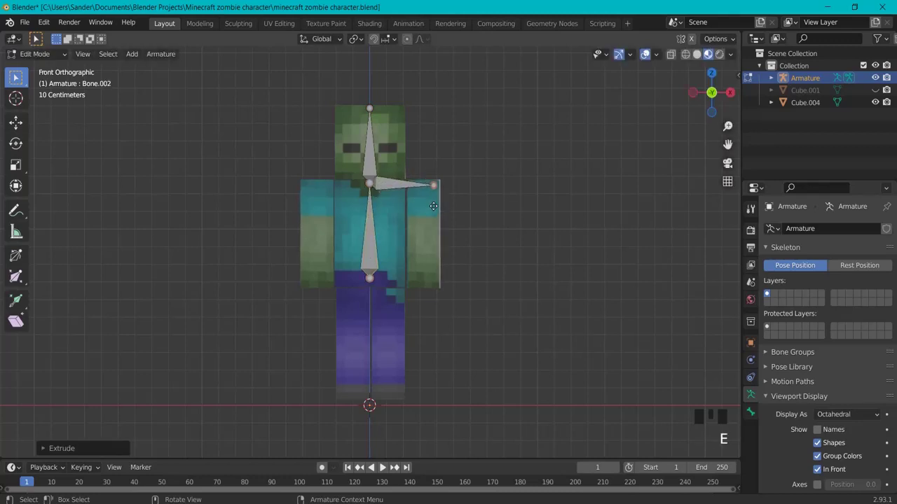
left_click(402, 181)
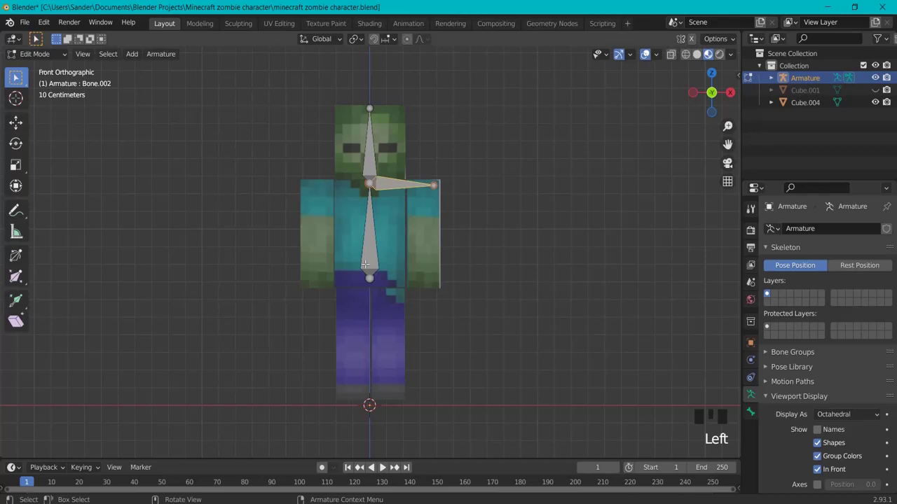
key("alt+p")
left_click(384, 202)
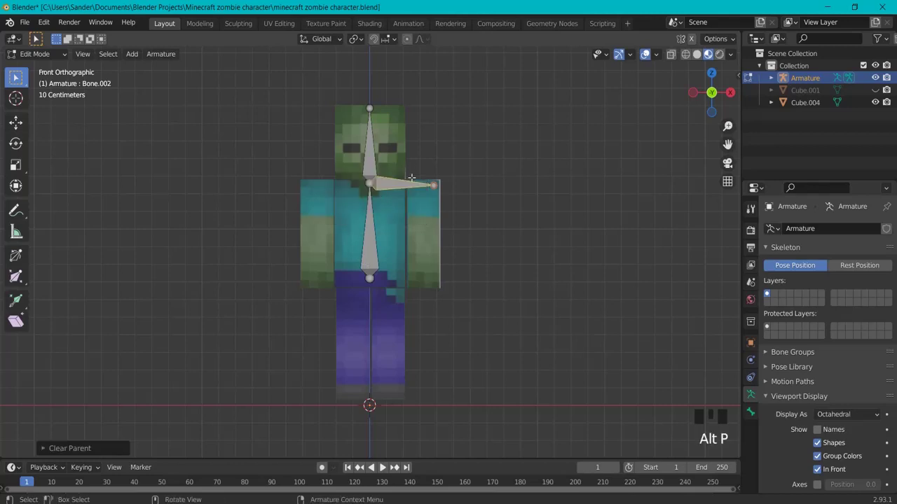
- Position the detached bone down the right arm and duplicate it onto the left arm
key("g")
left_click(487, 191)
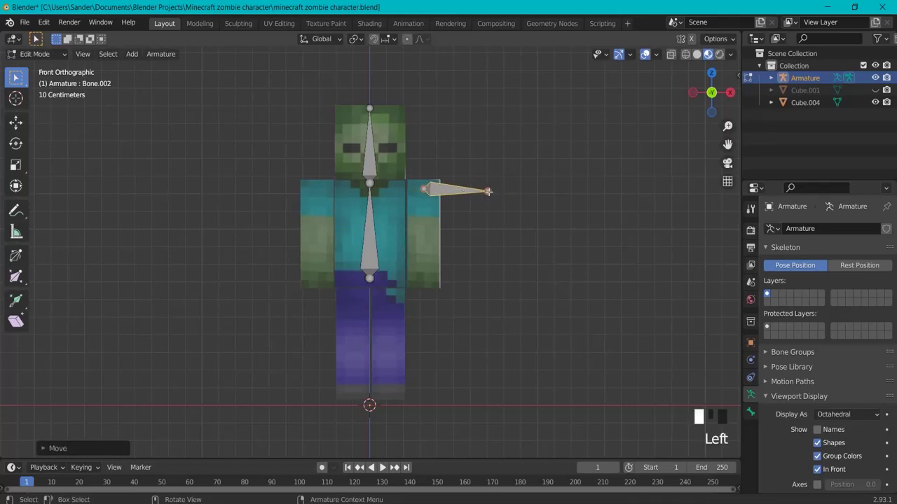
key("g")
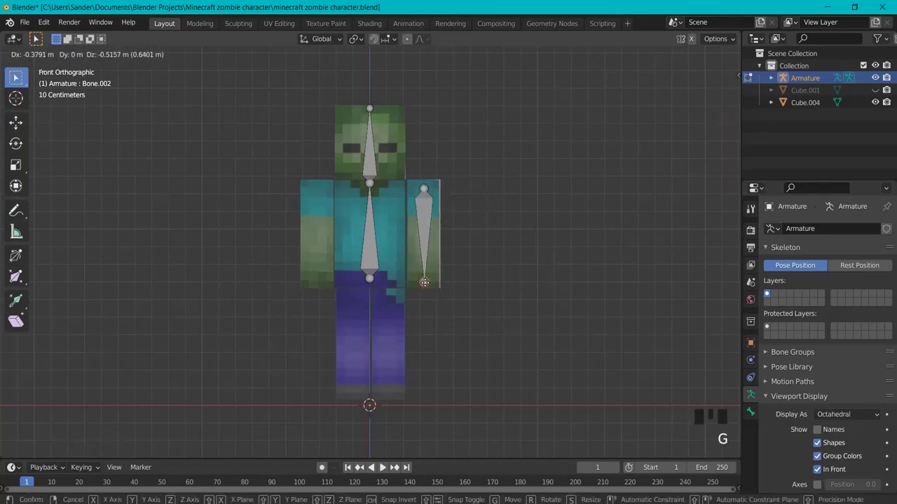
left_click(424, 282)
left_click(427, 223)
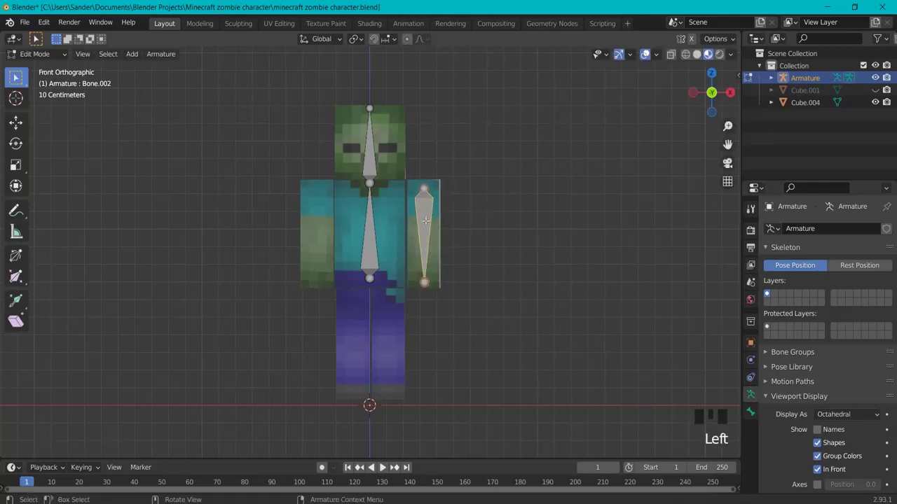
key("shift+d")
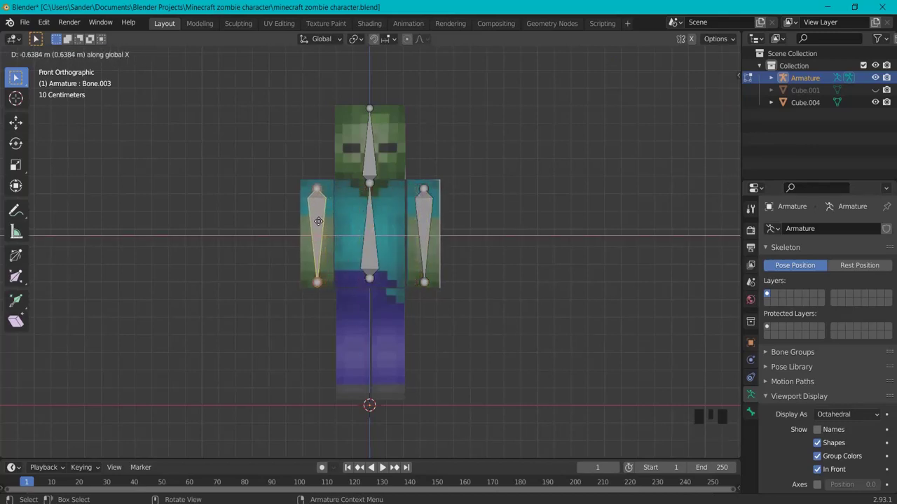
left_click(318, 221)
- Duplicate a bone into each leg, lengthened to reach the feet
key("shift+d")
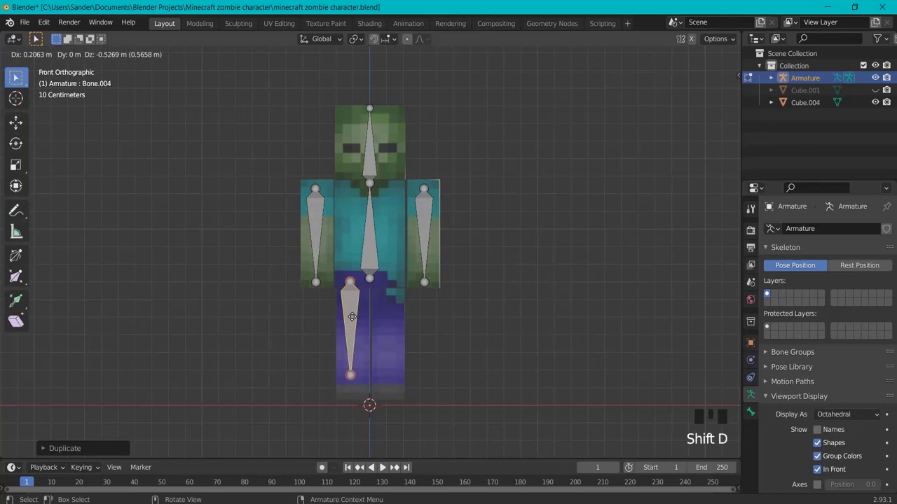
left_click(355, 332)
key("s")
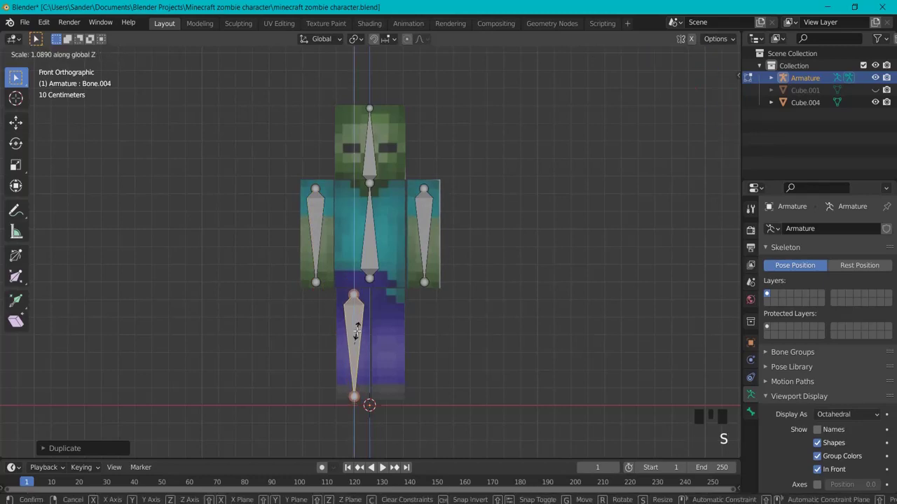
left_click(356, 331)
key("shift+d")
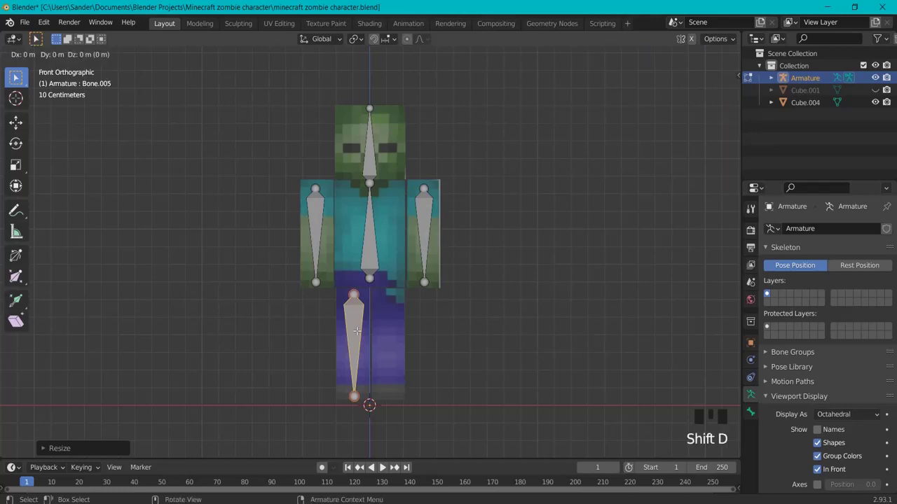
key("x")
left_click(392, 334)
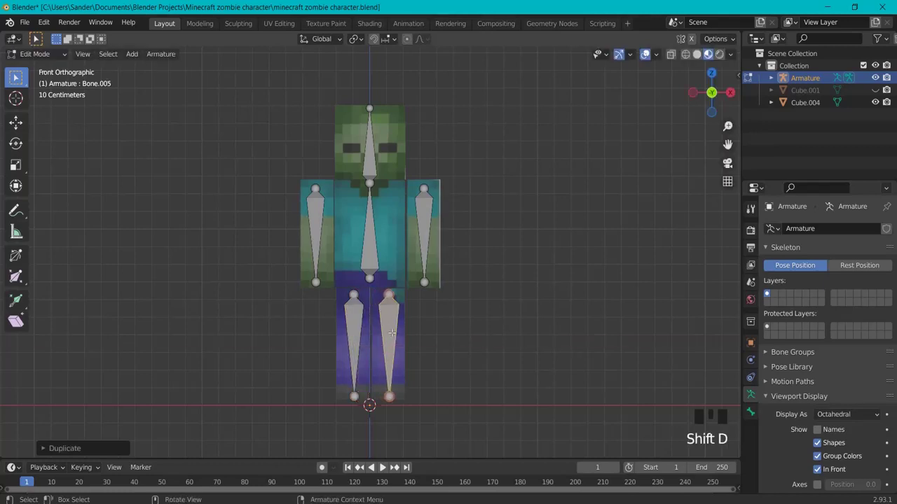
- Select both arm bones and both leg bones
left_click(424, 194)
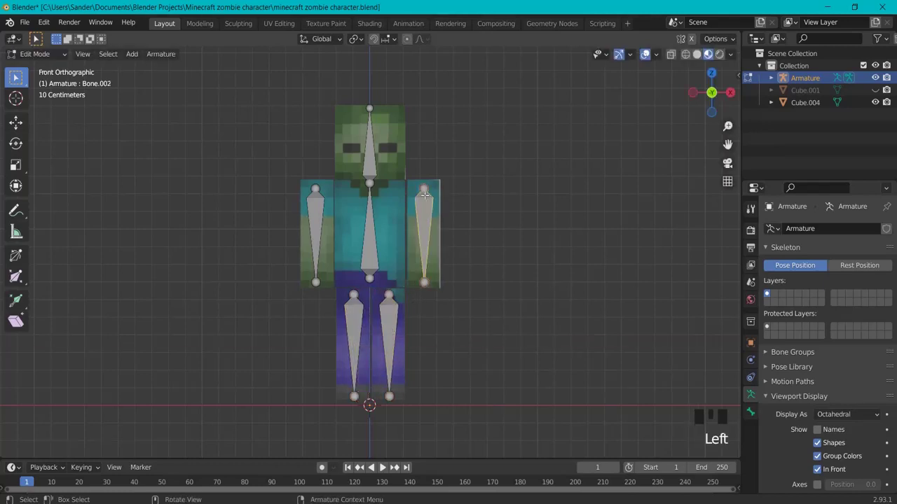
left_click(314, 230)
left_click(353, 329)
left_click(388, 329)
- Parent the right arm bone (Keep Offset) and left arm bone (Connected) to the torso
left_click(365, 250)
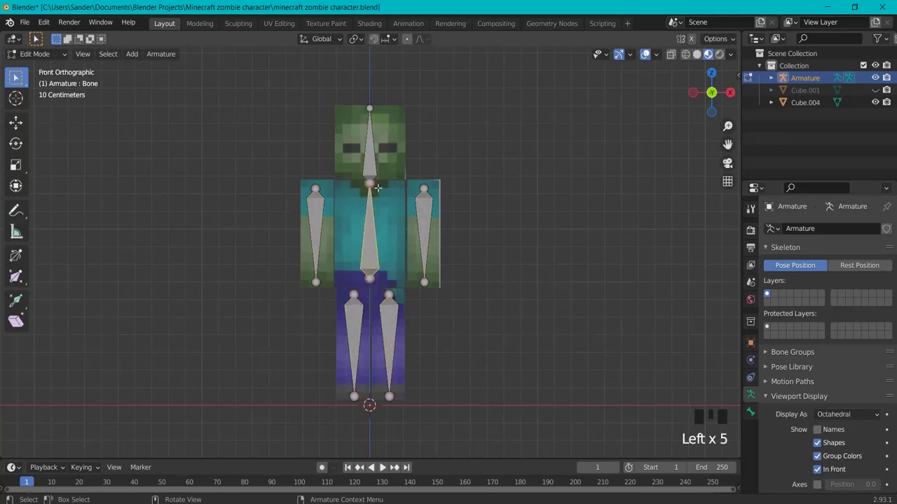
left_click(423, 202)
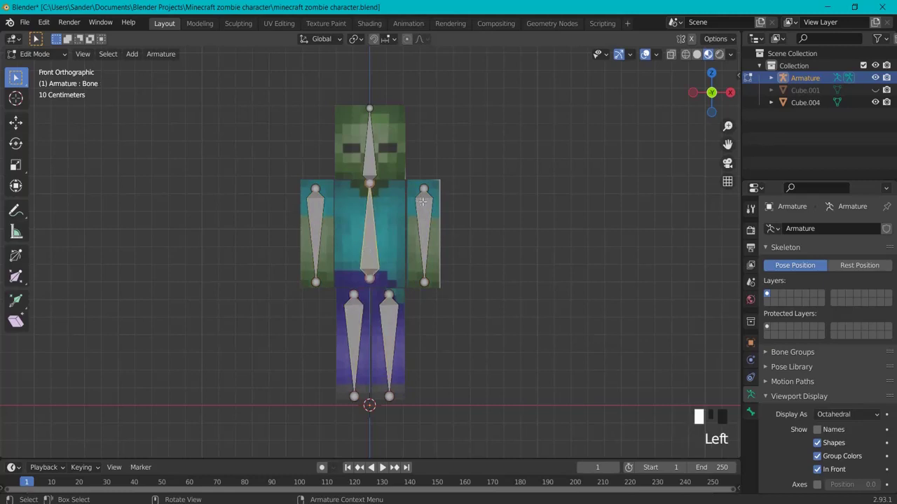
left_click(370, 240, "shift")
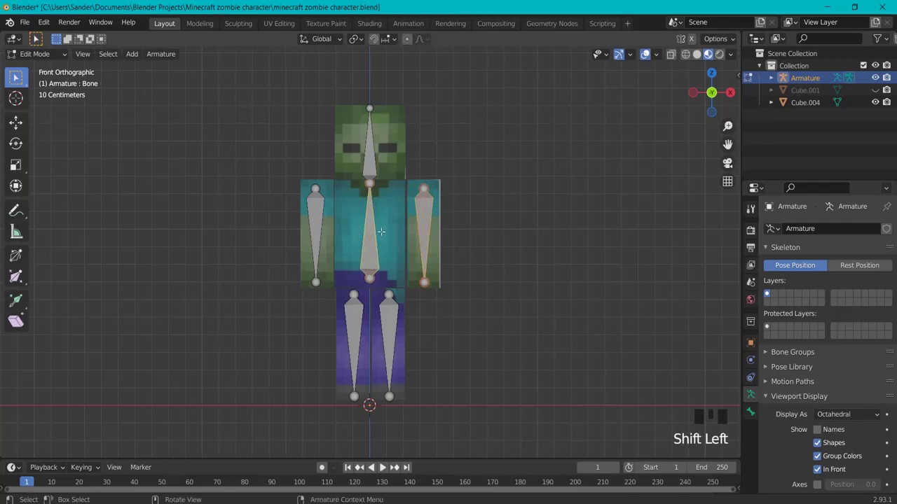
key("ctrl+p")
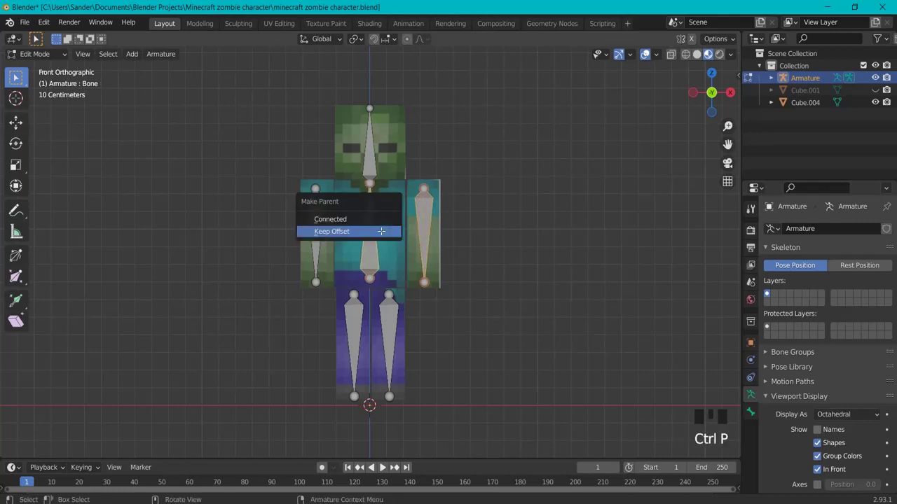
left_click(342, 231)
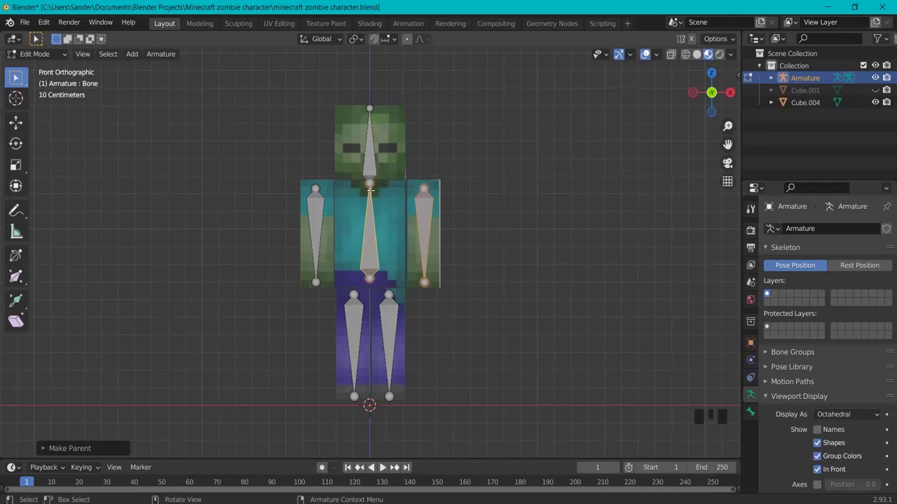
left_click(318, 208)
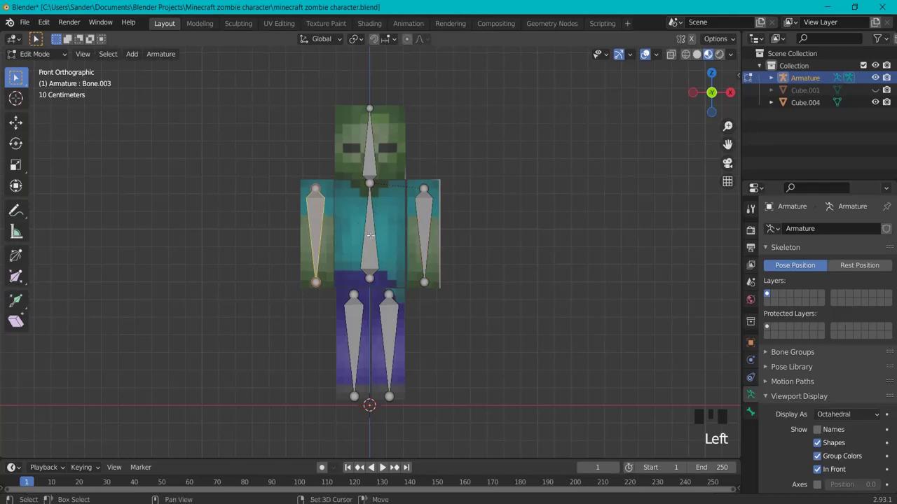
left_click(381, 234, "shift")
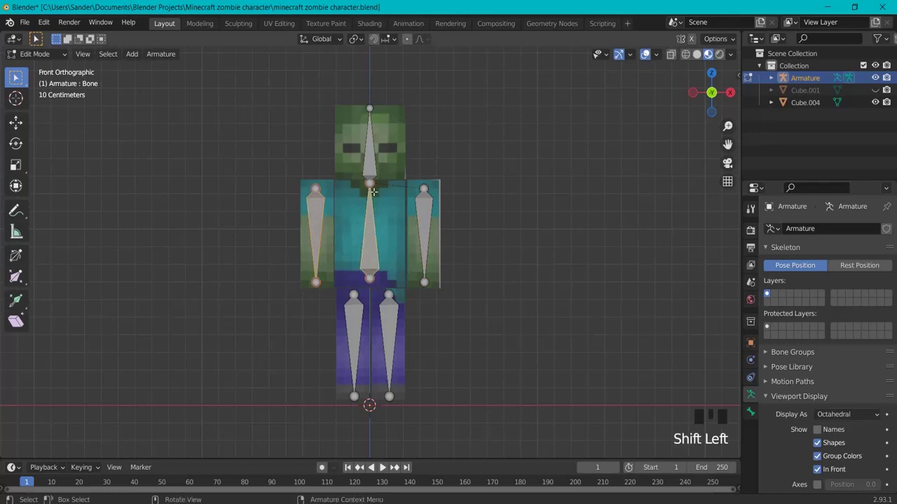
key("ctrl+p")
left_click(326, 184)
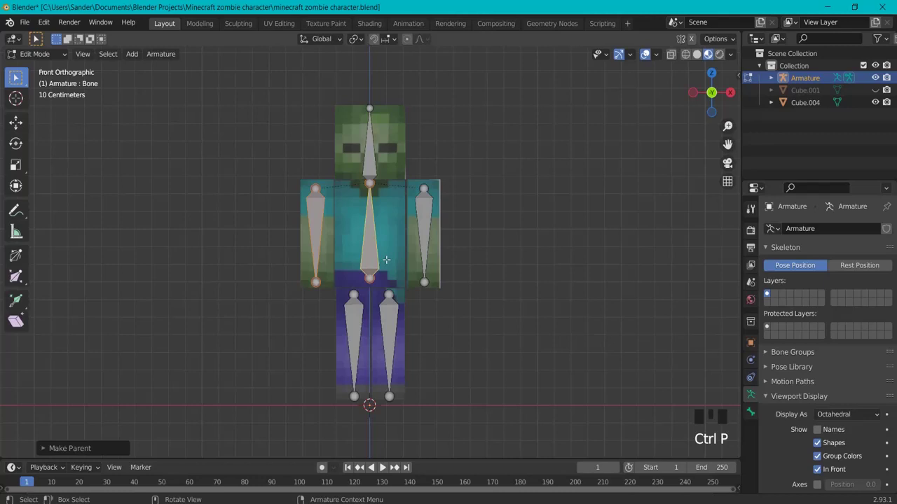
- Parent both leg bones to the torso bone with Keep Offset
left_click(352, 309)
left_click(385, 263, "shift")
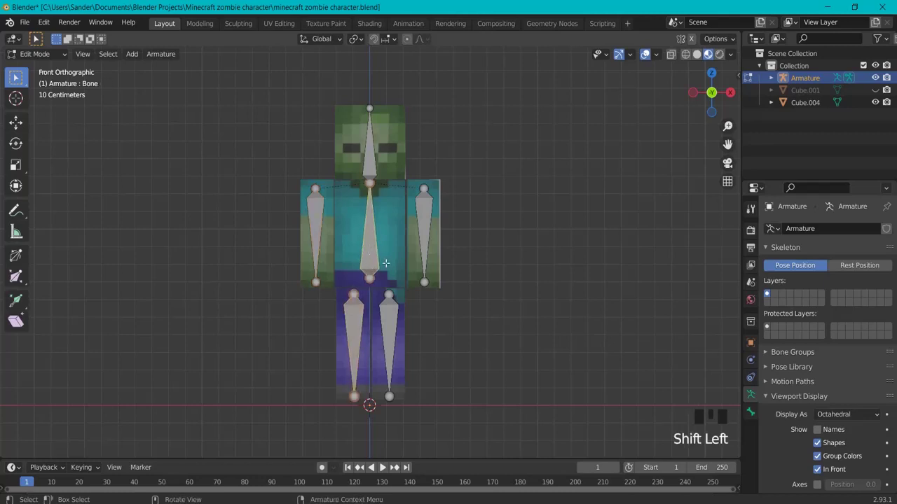
key("ctrl+p")
left_click(379, 263)
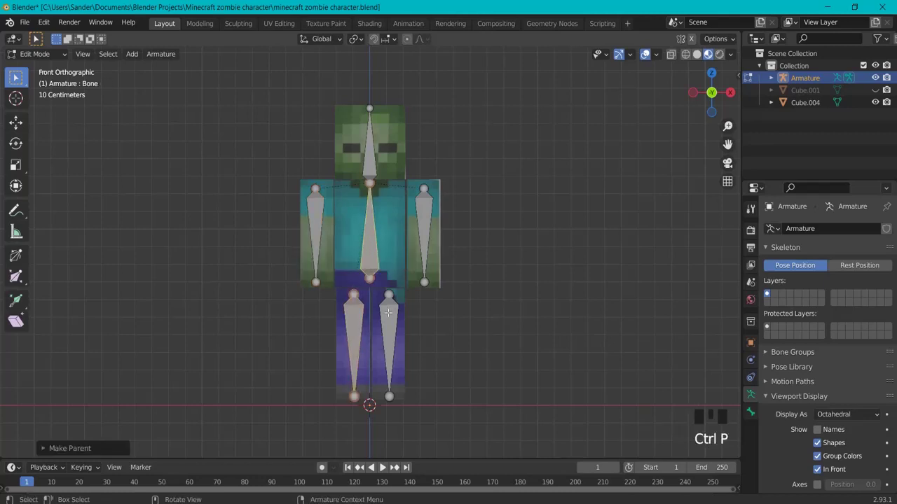
left_click(388, 313)
left_click(385, 256, "shift")
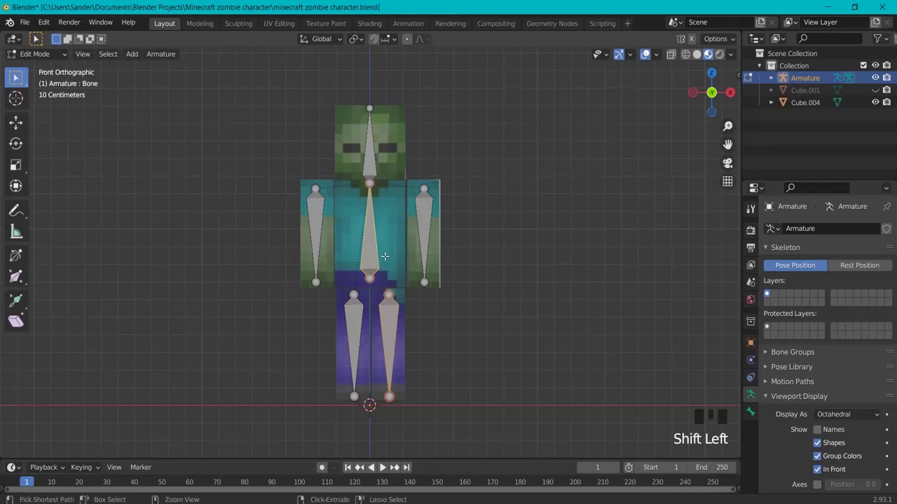
key("ctrl+p")
left_click(351, 256)
left_click(388, 284)
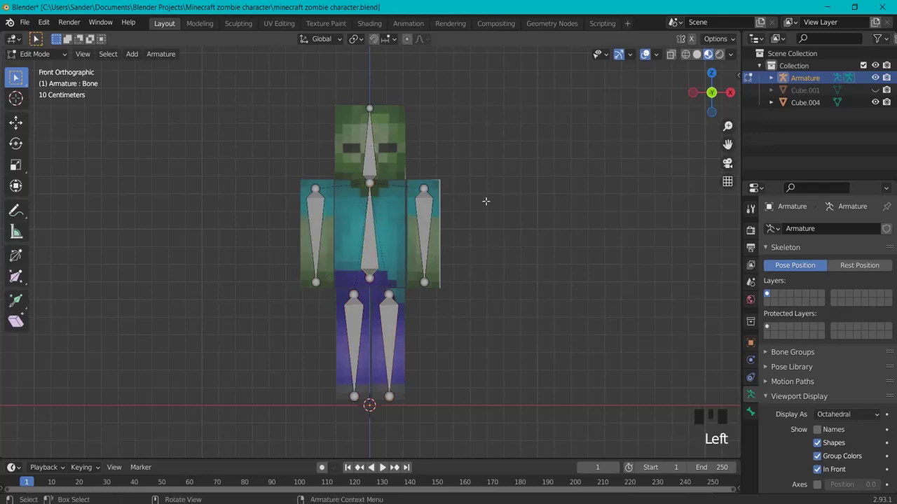
- Check the rig from side and top views, then name the armature object 'Root'
middle_click_drag(581, 203, 416, 229)
key("KP_3")
key("KP_7")
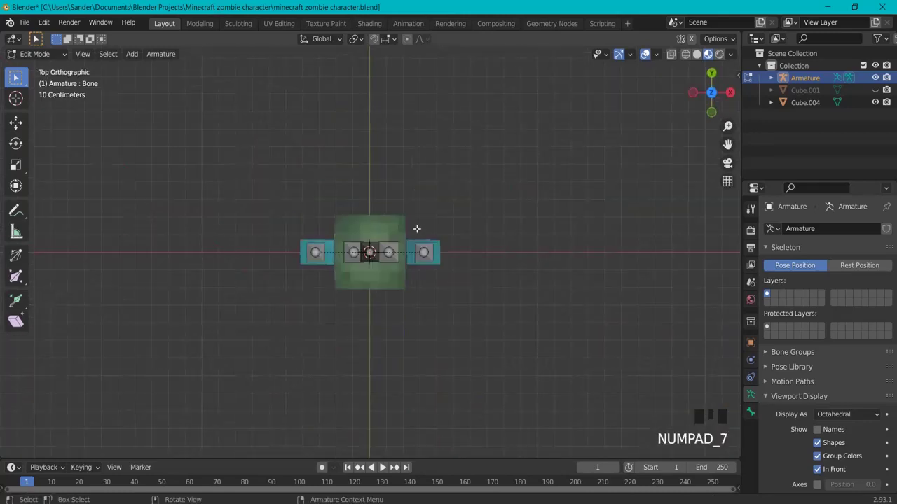
middle_click_drag(585, 326, 463, 183)
key("KP_1")
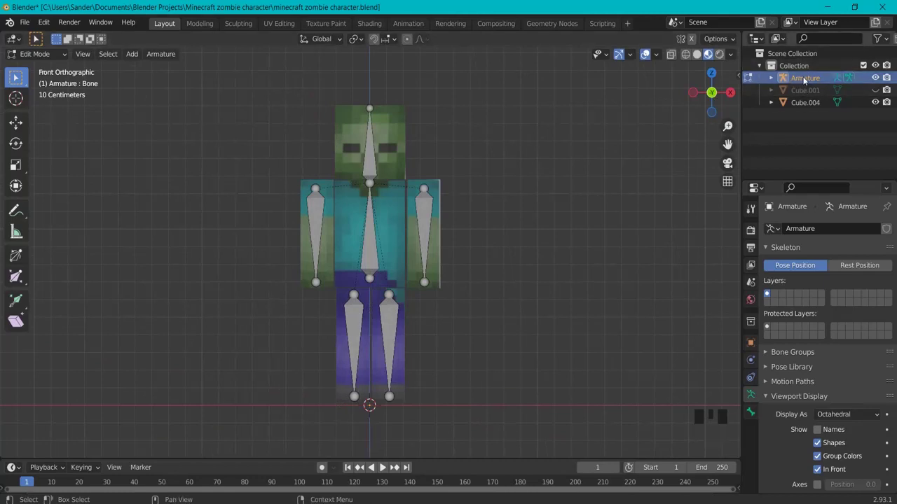
left_click(803, 79)
double_click(804, 79)
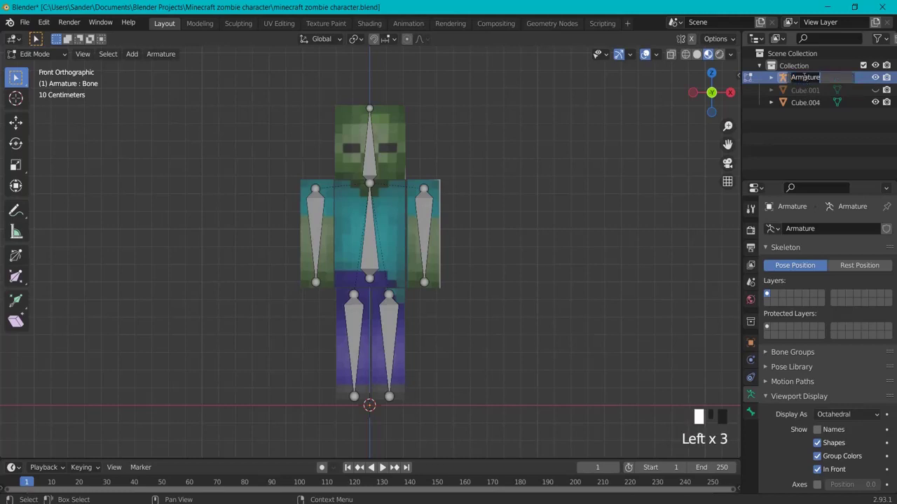
type("Root")
key("Return")
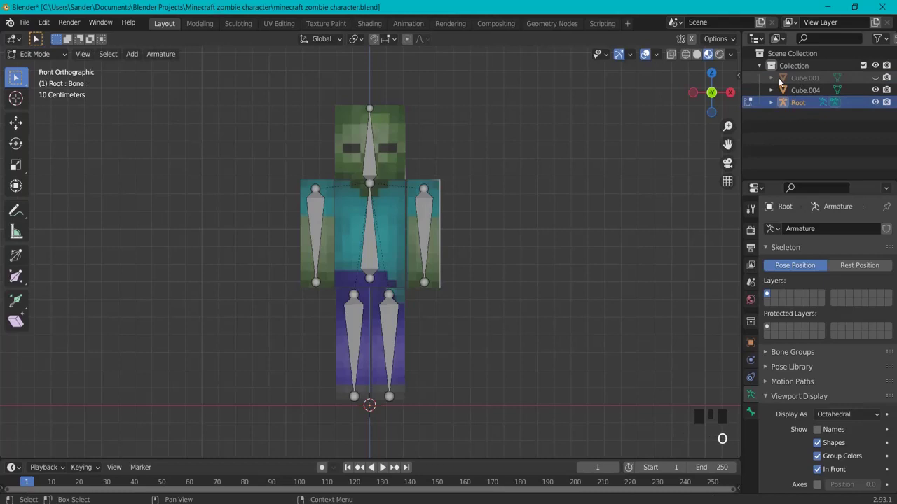
left_click(803, 92)
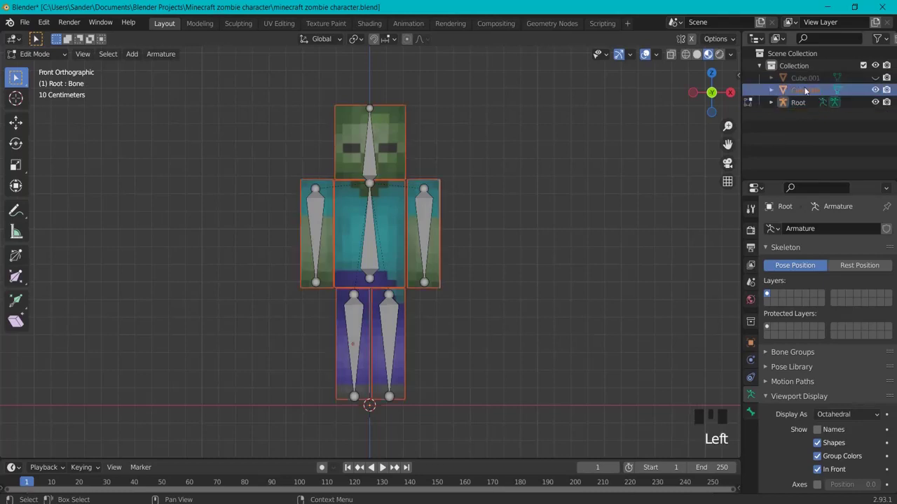
left_click(799, 102)
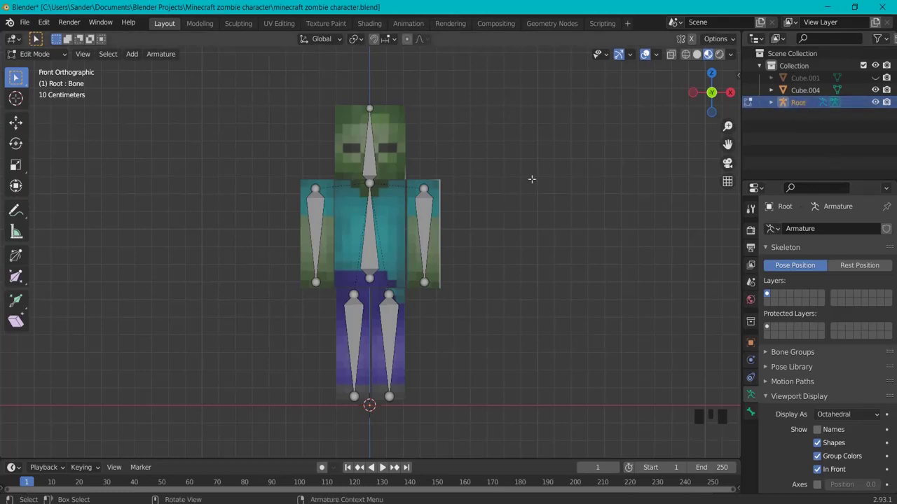
- In Object Mode, parent Cube.004 to Root using Armature Deform With Automatic Weights
left_click(66, 65)
left_click(48, 57)
left_click(45, 70)
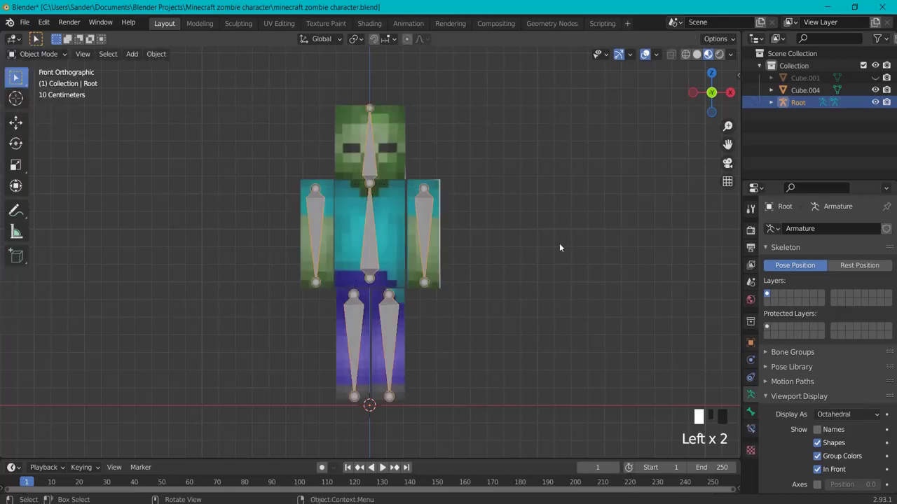
left_click(559, 243)
left_click(578, 177)
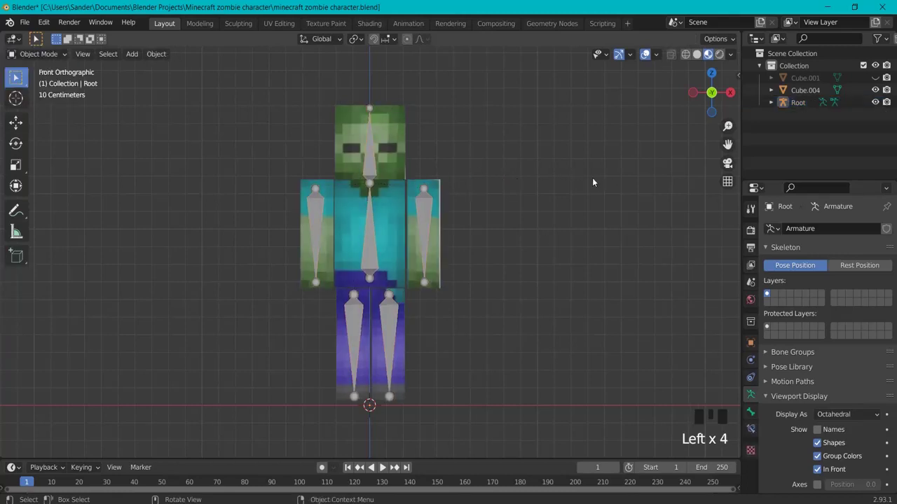
middle_click_drag(592, 177, 440, 219)
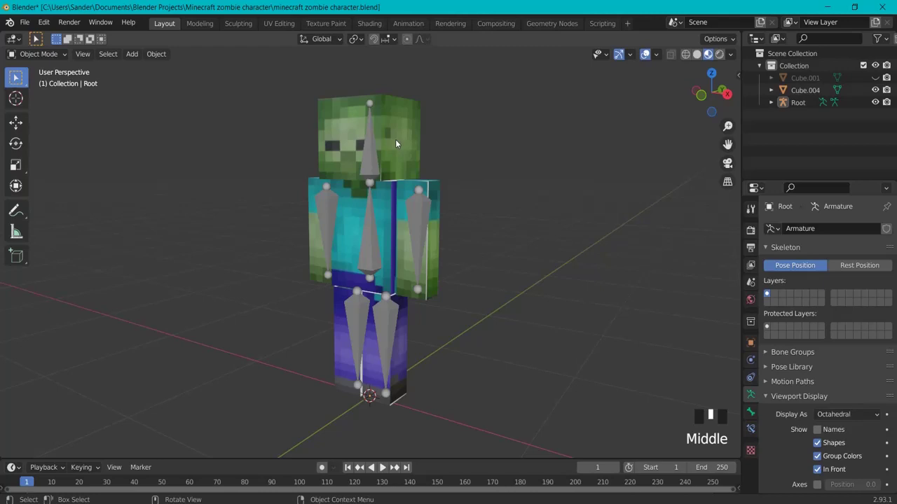
left_click(369, 158)
left_click(480, 148)
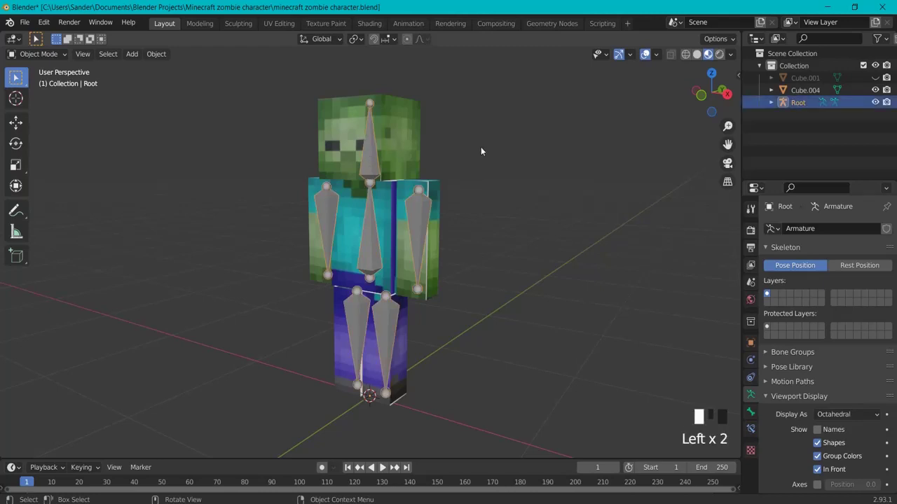
left_click(409, 143)
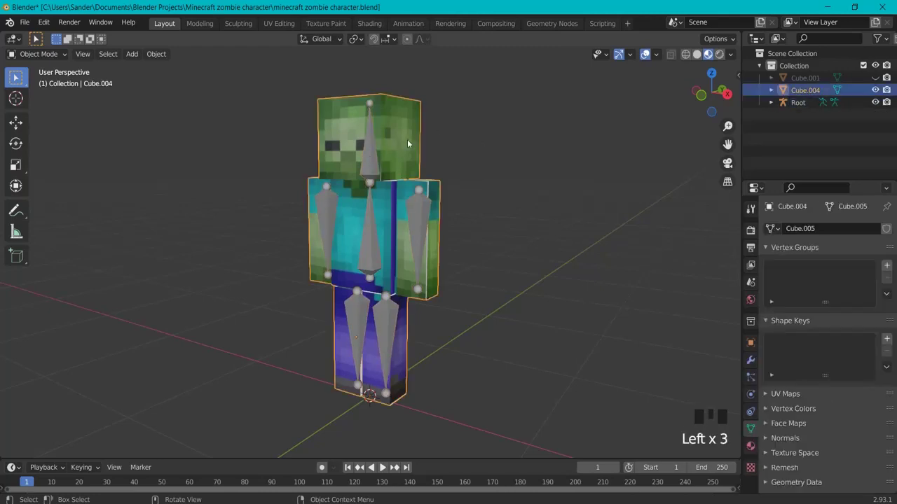
left_click(369, 159, "shift")
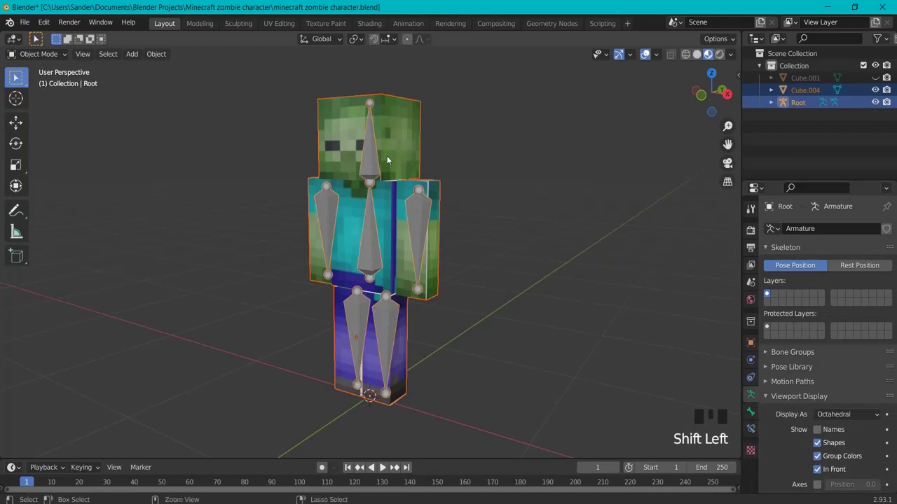
key("ctrl+p")
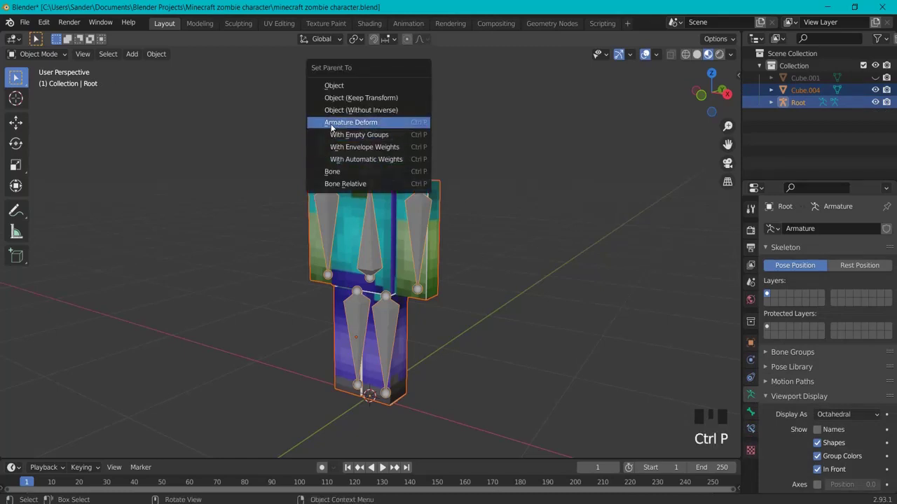
left_click(375, 160)
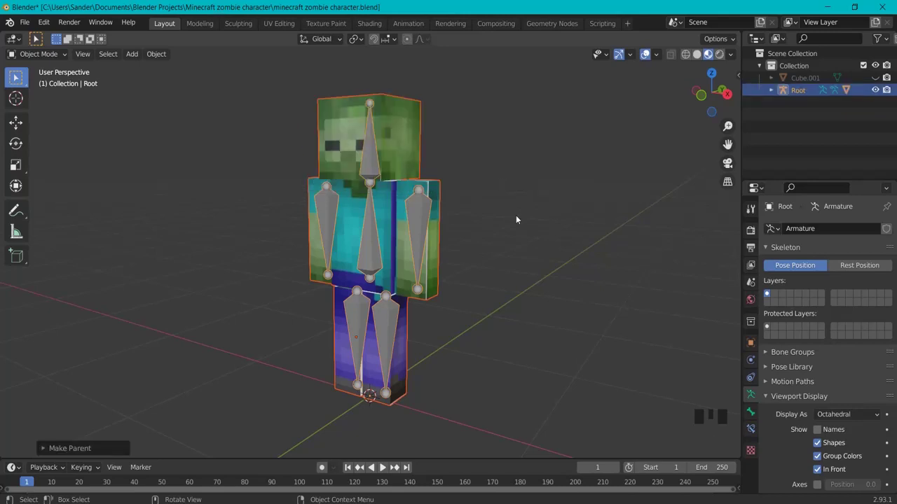
- Return to the front view, select the Root armature and switch it into Pose Mode
key("KP_1")
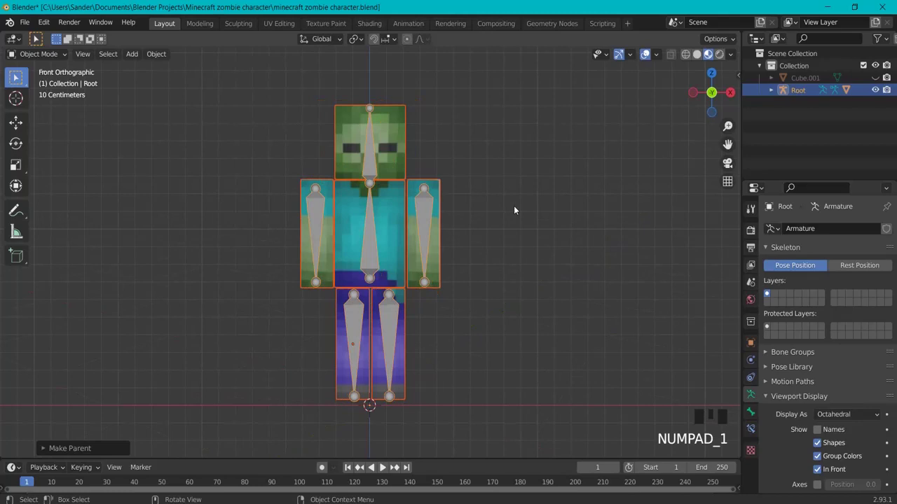
left_click(501, 191)
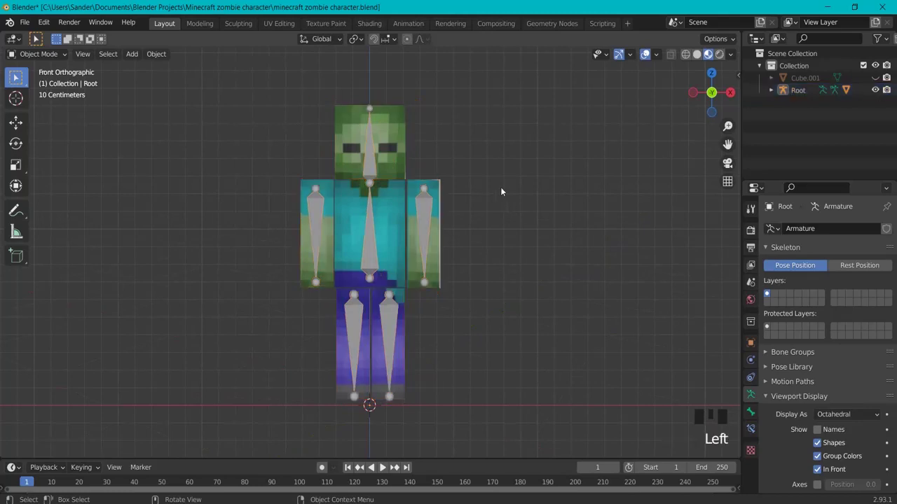
double_click(369, 256)
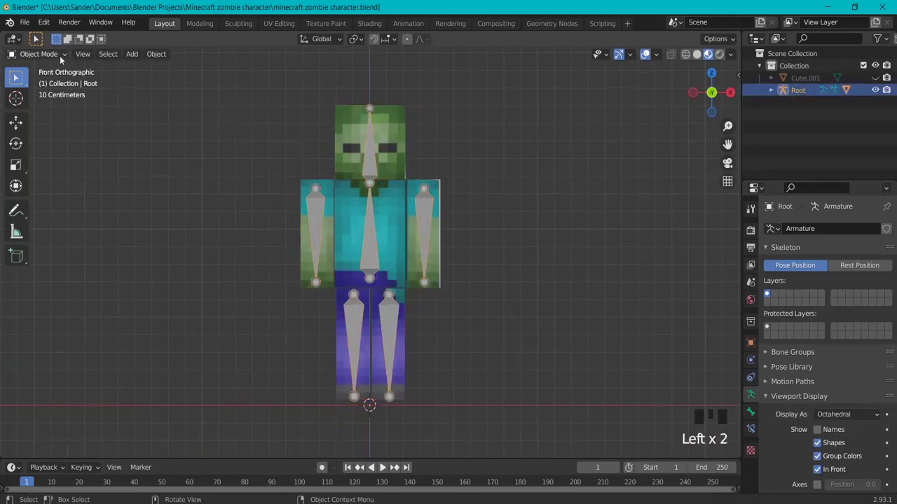
left_click(39, 54)
left_click(45, 96)
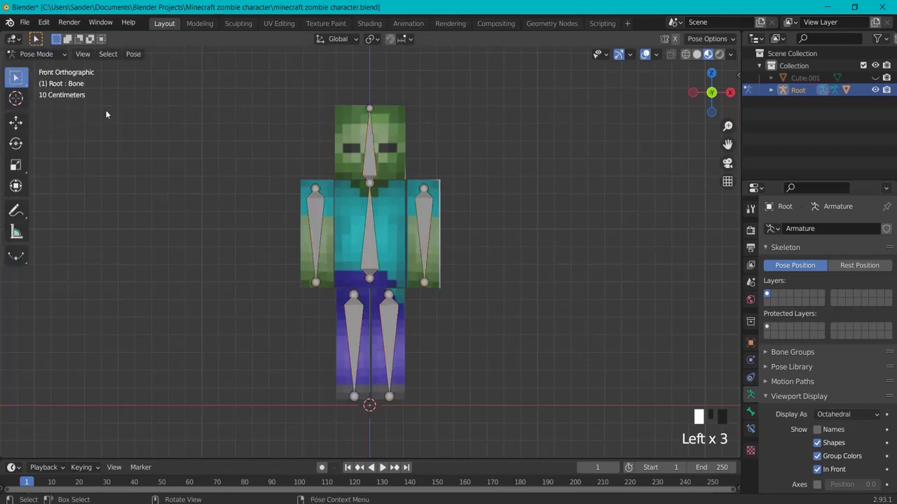
- Test-rotate arm bone Bone.002 and test-move the head bone, cancelling both
middle_click_drag(612, 225, 443, 236)
left_click(415, 226)
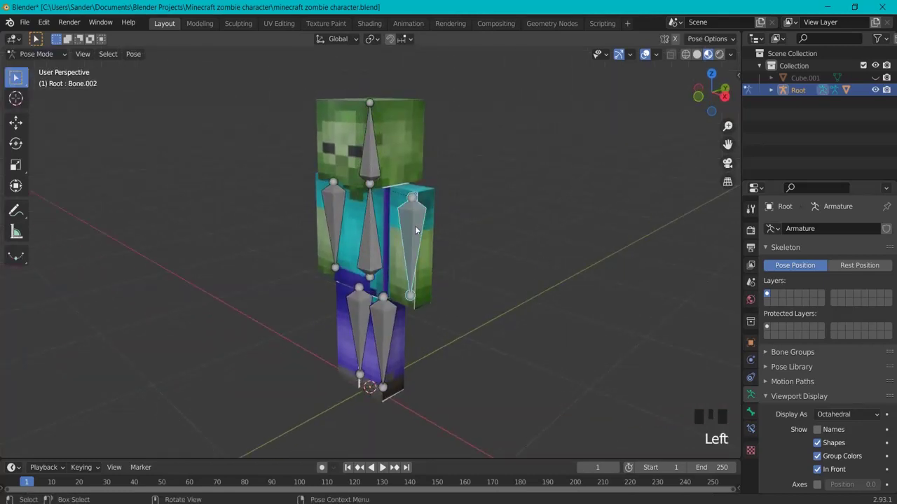
key("r")
right_click(494, 225)
middle_click_drag(497, 266, 377, 158)
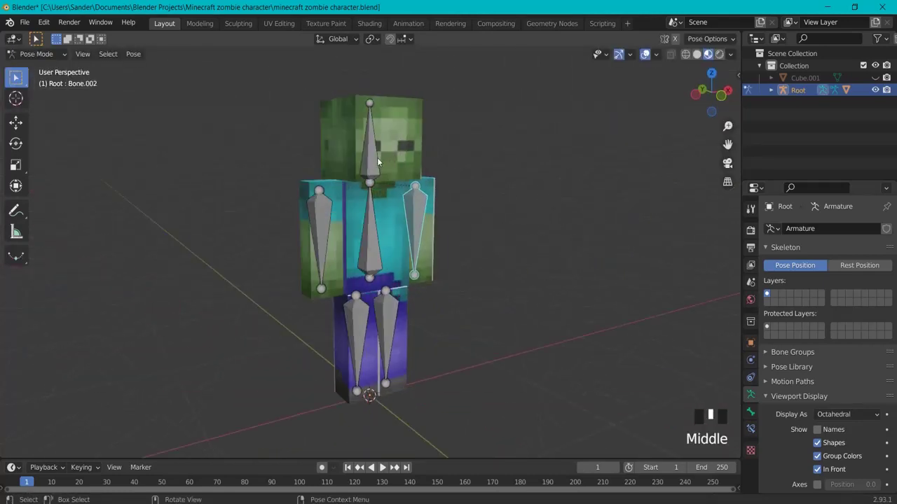
left_click(378, 166)
key("g")
right_click(448, 215)
- Test the body bone and the left arm bone, cancelling each change
left_click(370, 235)
key("g")
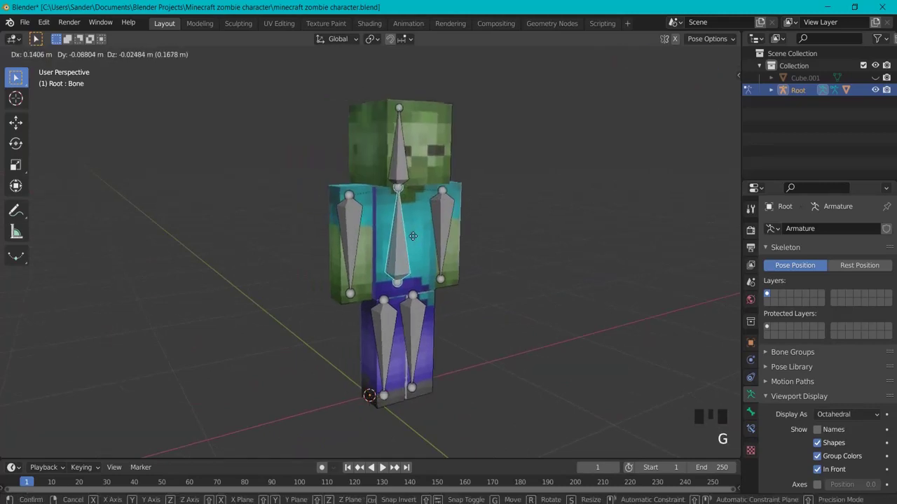
key("r")
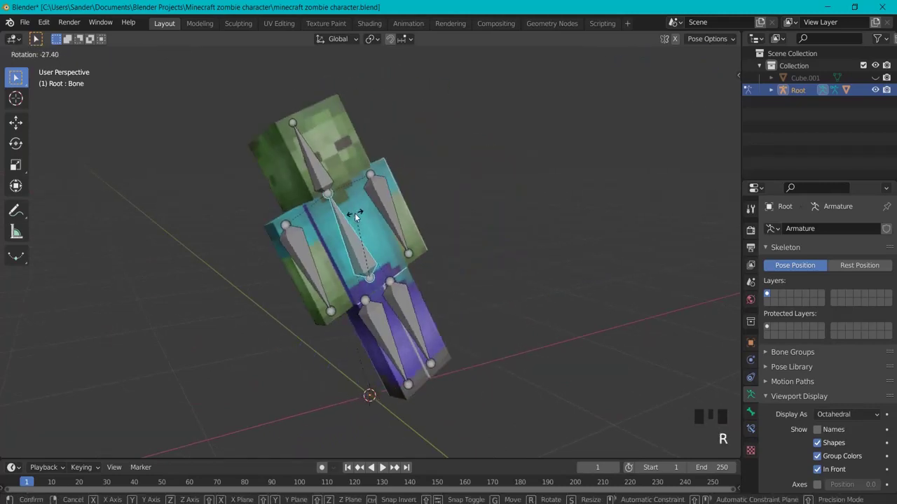
right_click(329, 237)
left_click(329, 237)
key("r")
right_click(293, 226)
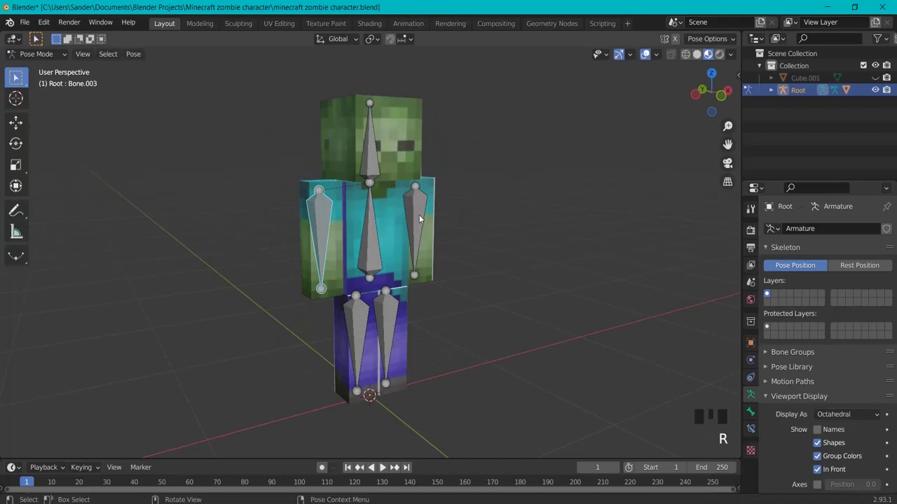
- Test-rotate both leg bones, undoing the left leg rotation, and return to the front view
left_click(419, 214)
left_click(385, 337)
key("r")
right_click(421, 329)
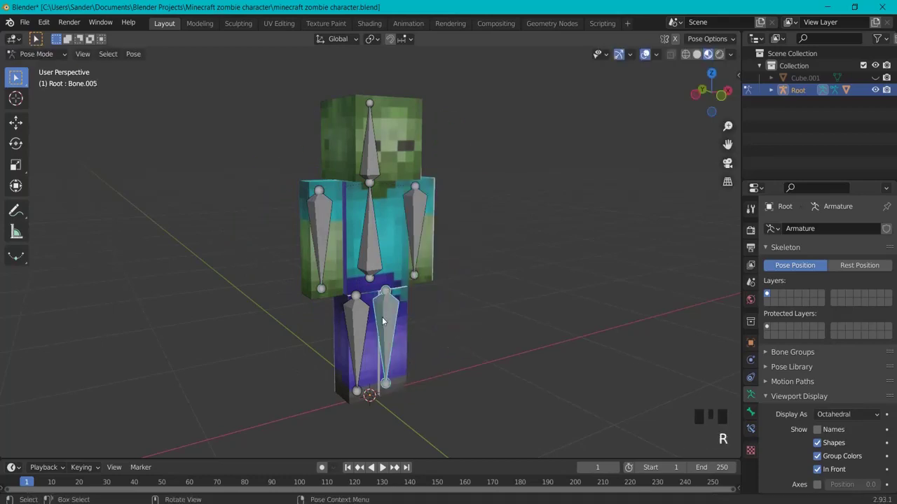
left_click(356, 321)
key("r")
left_click(281, 301)
key("ctrl+z")
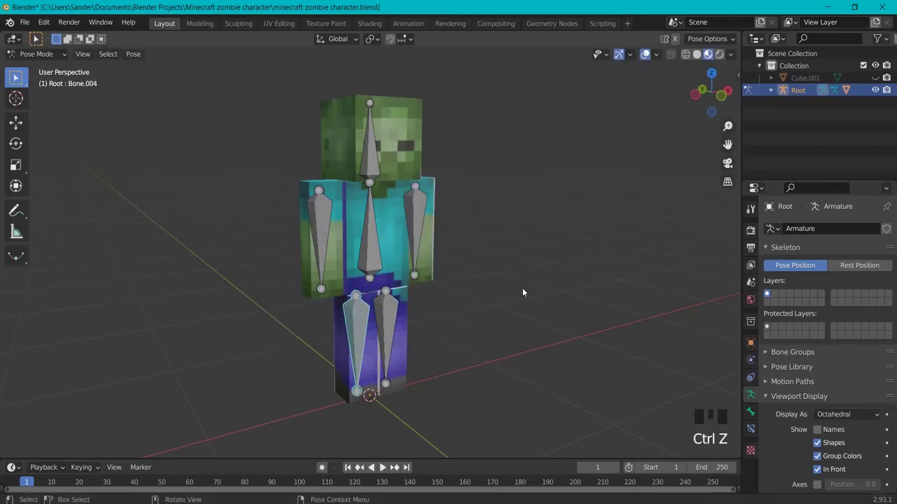
right_click(483, 281)
left_click(596, 194)
middle_click_drag(596, 193, 706, 218)
key("KP_1")
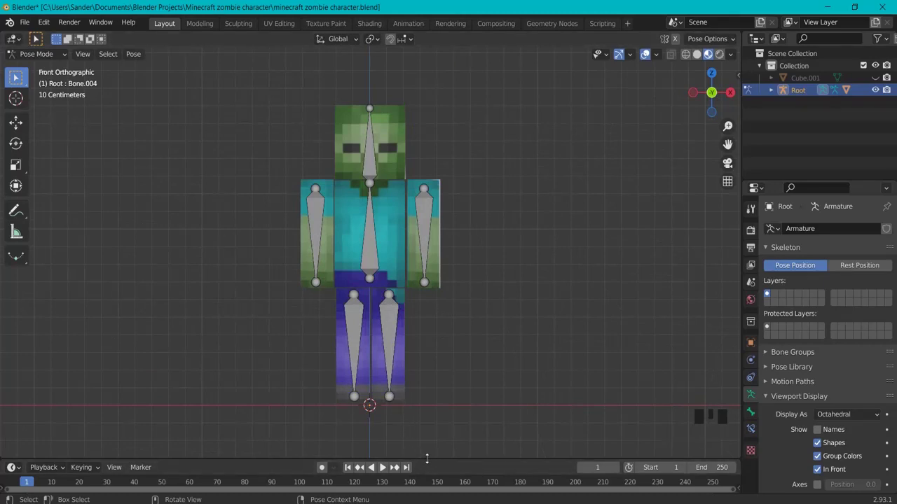
- Pan the zombie left, make the timeline area taller and split off a narrow second 3D view
middle_click_drag(532, 309, 416, 271, "shift")
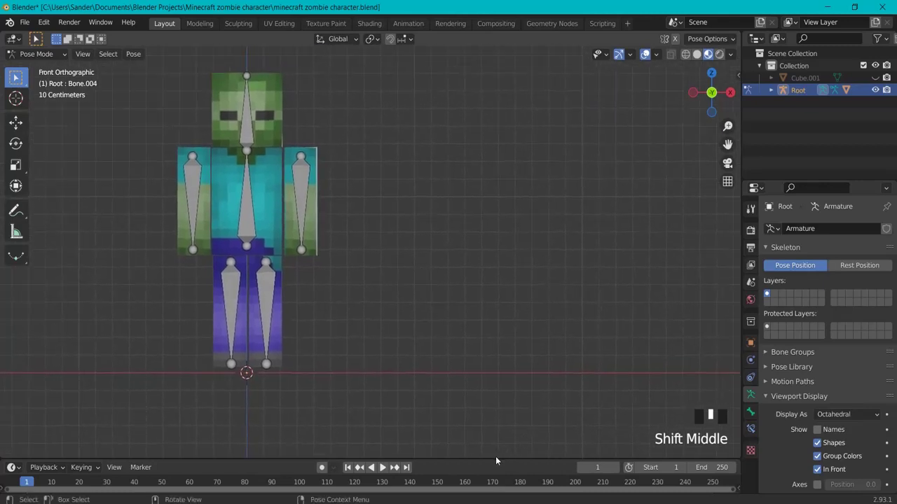
left_click_drag(495, 460, 500, 380)
left_click_drag(737, 33, 626, 39)
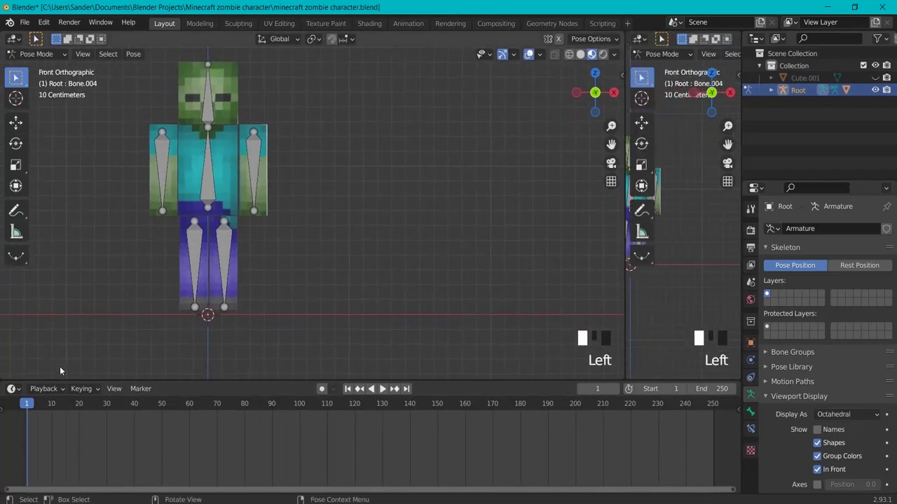
- Turn the timeline area into a Dope Sheet in Action Editor mode
left_click(12, 389)
left_click(166, 273)
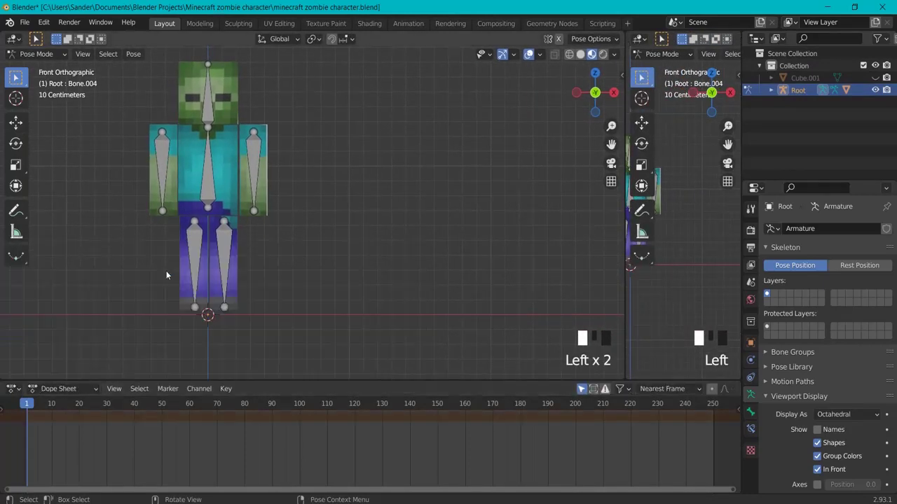
left_click(90, 388)
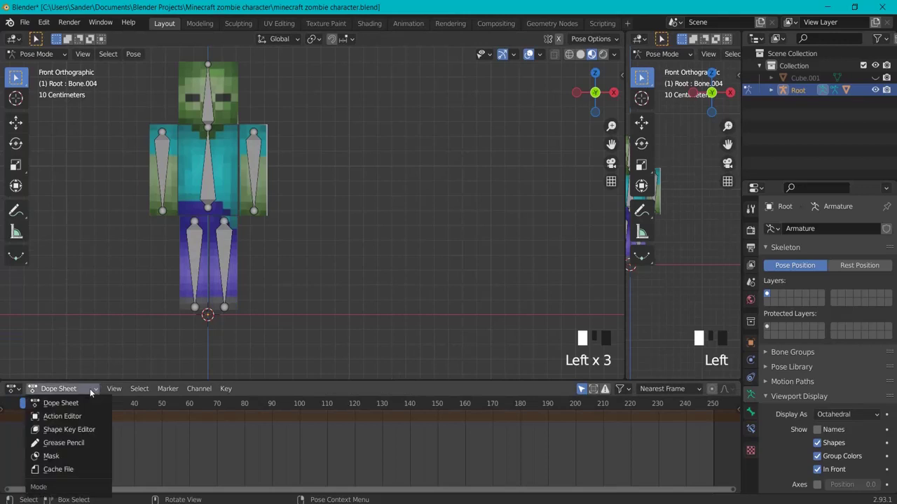
left_click(67, 417)
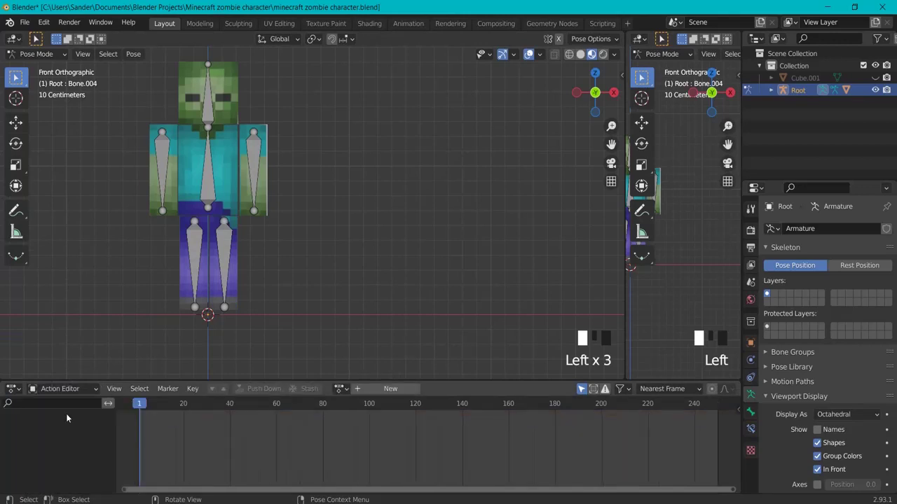
left_click(638, 39)
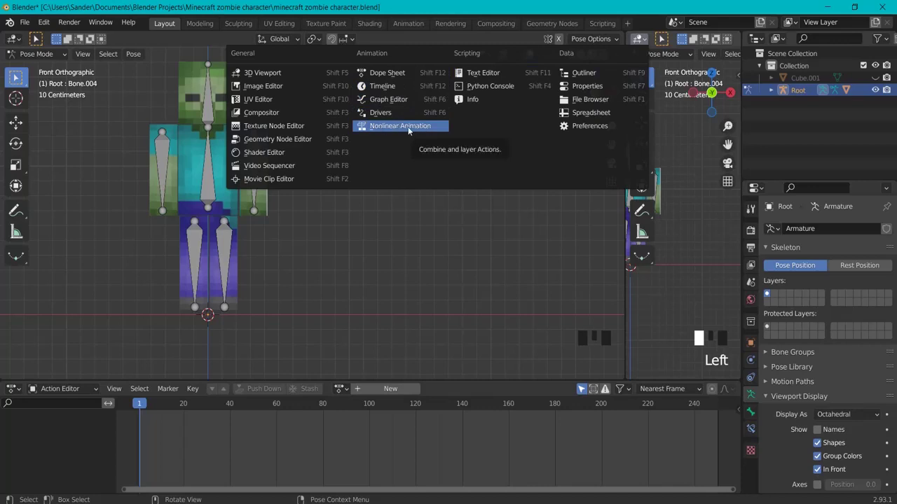
- Make the narrow view a Nonlinear Animation editor and centre the zombie rig in the main view
left_click(388, 127)
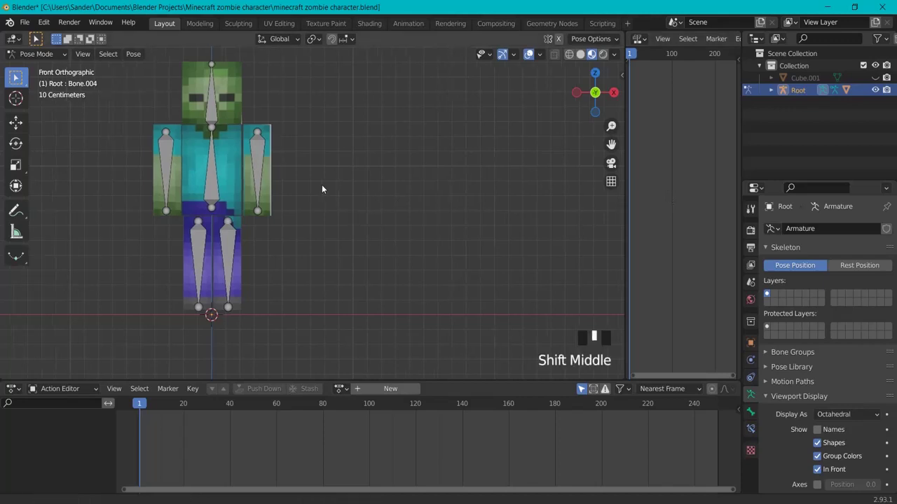
middle_click_drag(320, 189, 436, 231, "shift")
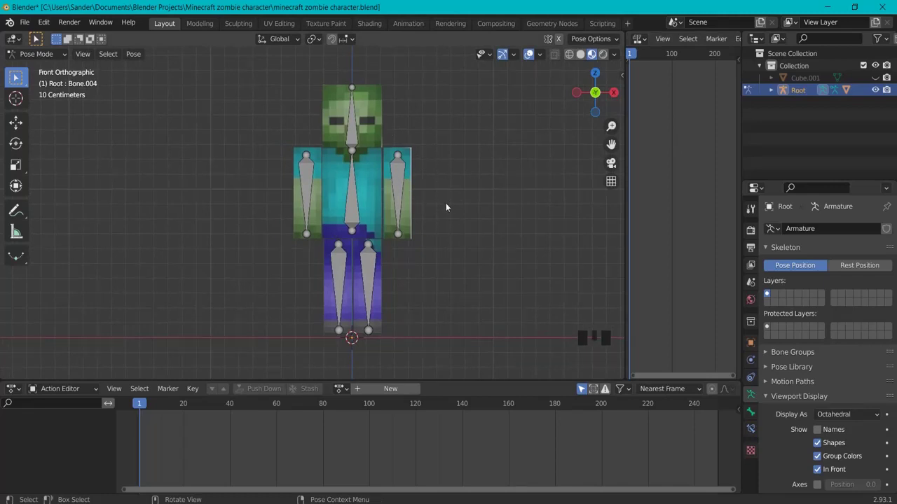
- Add a new action named 'Run' in the Action Editor and enable its Fake User
left_click(392, 389)
left_click(404, 389)
type("R")
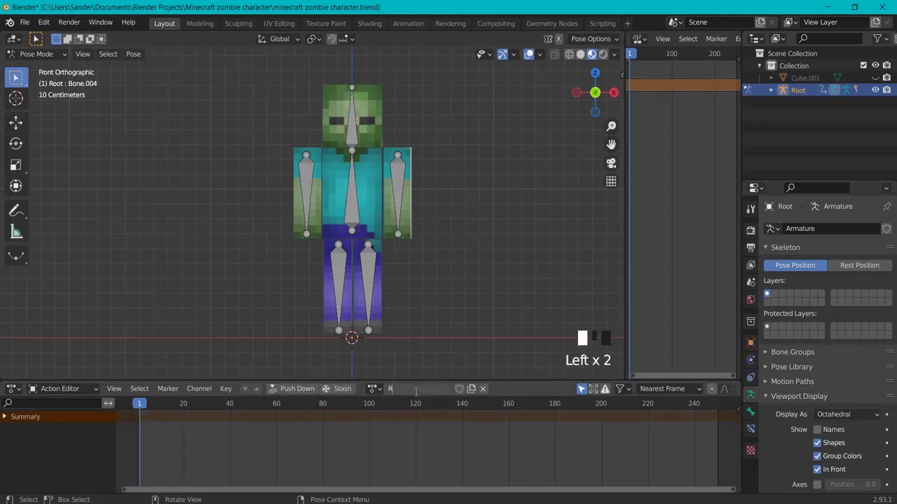
type("un")
key("Return")
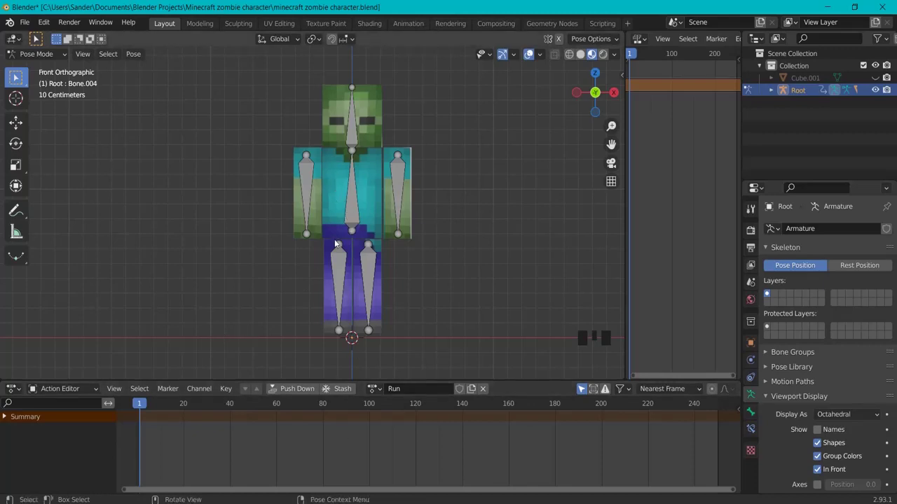
left_click(459, 390)
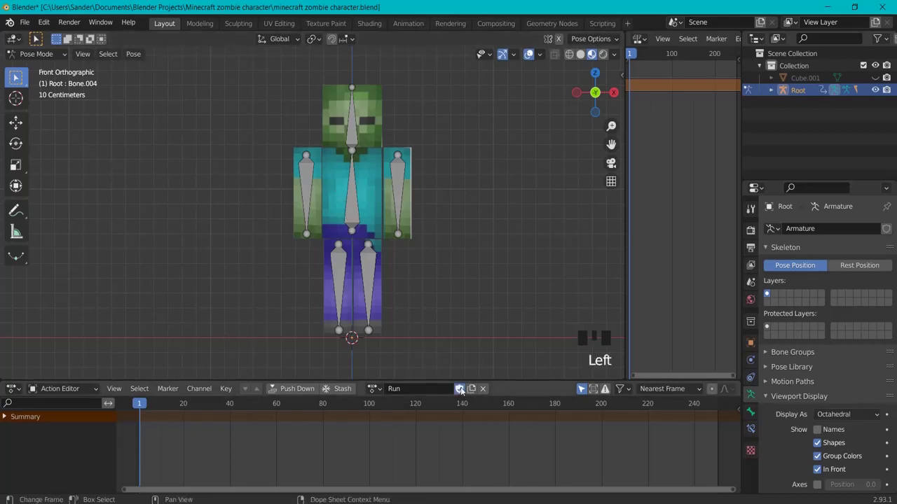
left_click(352, 205)
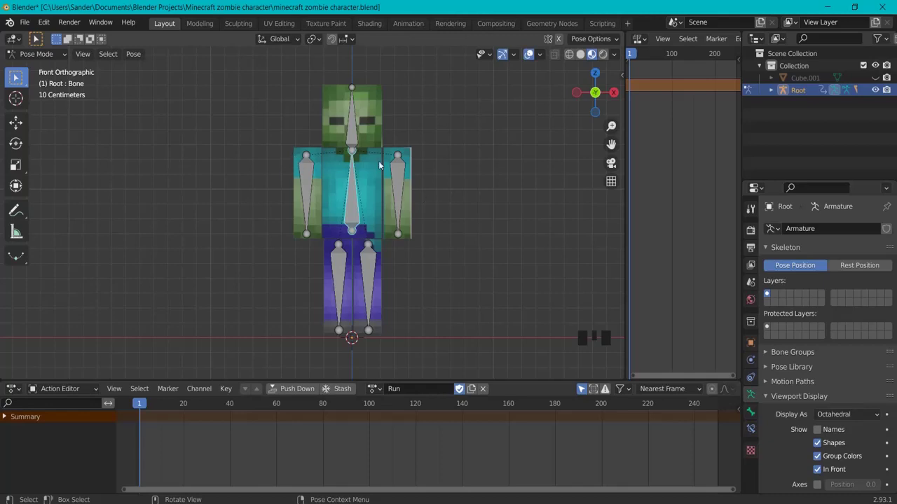
- From the right side view, swing one arm forward and rotate the leg below it
left_click(401, 190)
key("KP_3")
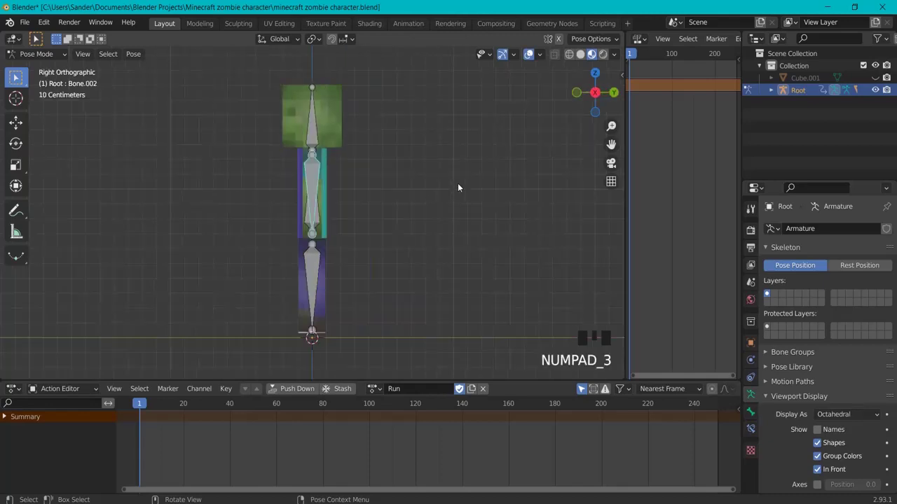
key("ctrl+KP_3")
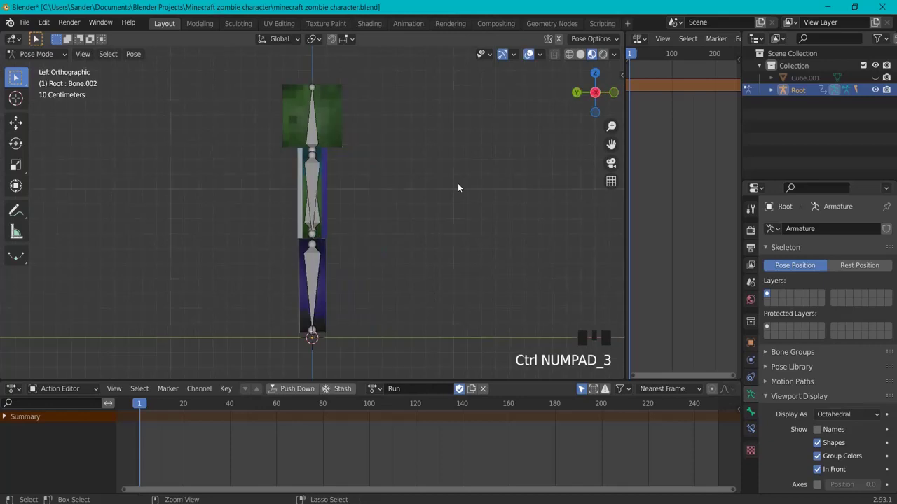
key("KP_3")
left_click(312, 188)
left_click(314, 190)
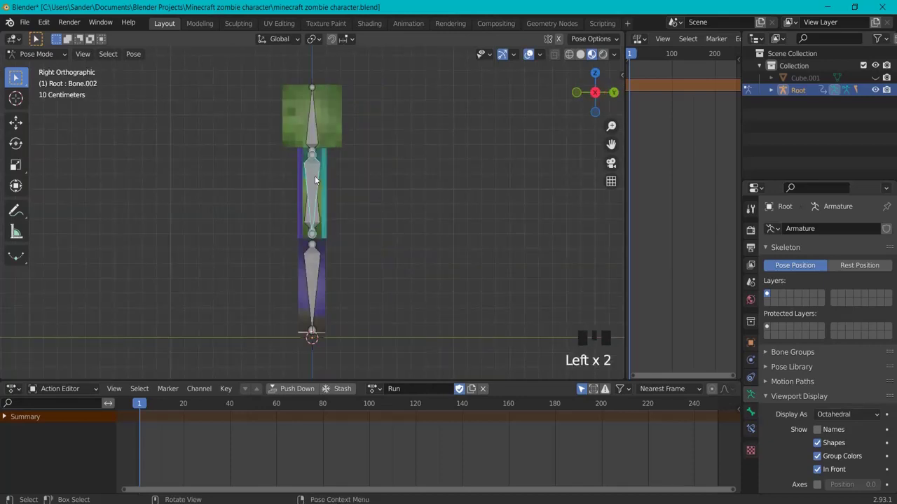
key("r")
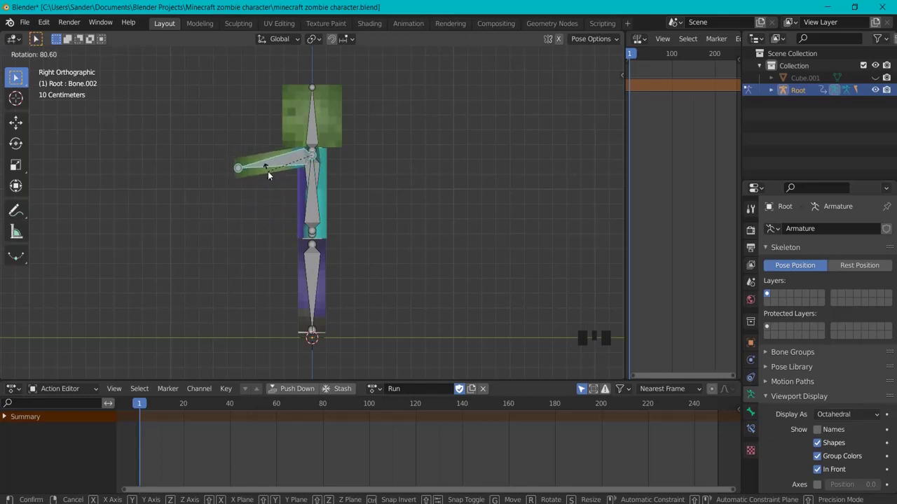
left_click(267, 171)
left_click(313, 273)
key("r")
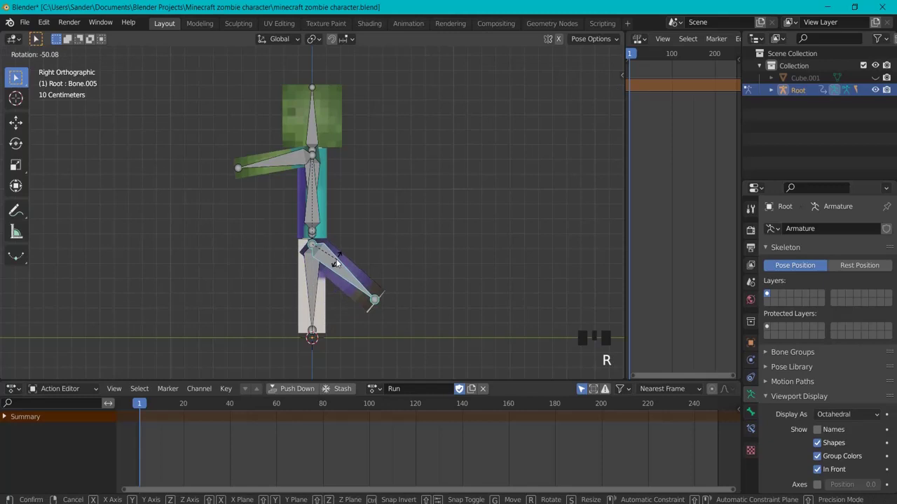
left_click(335, 265)
- From the left side view, swing the other arm and leg, then select all bones
key("ctrl+KP_3")
left_click(313, 187)
key("r")
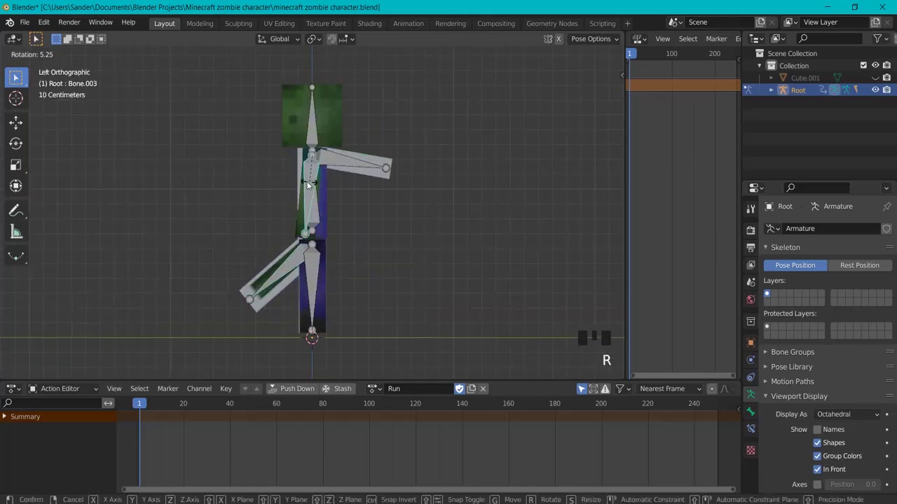
left_click(286, 199)
left_click(317, 280)
key("r")
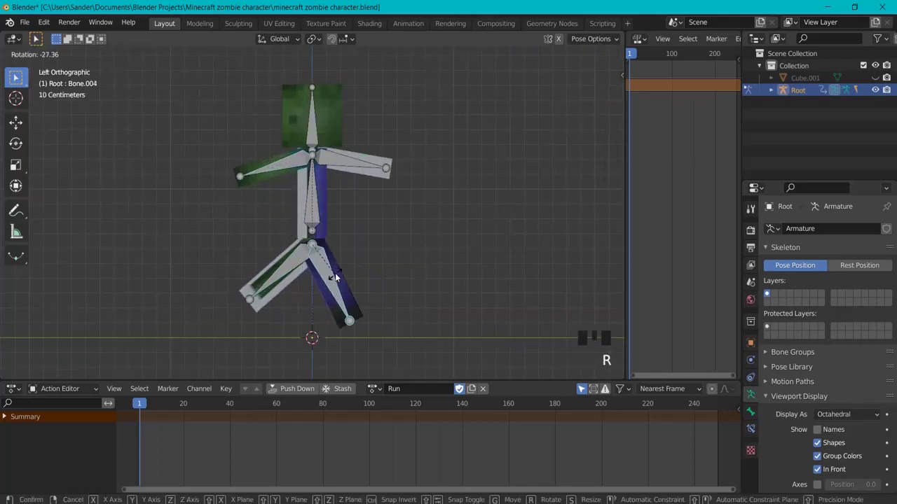
left_click(350, 267)
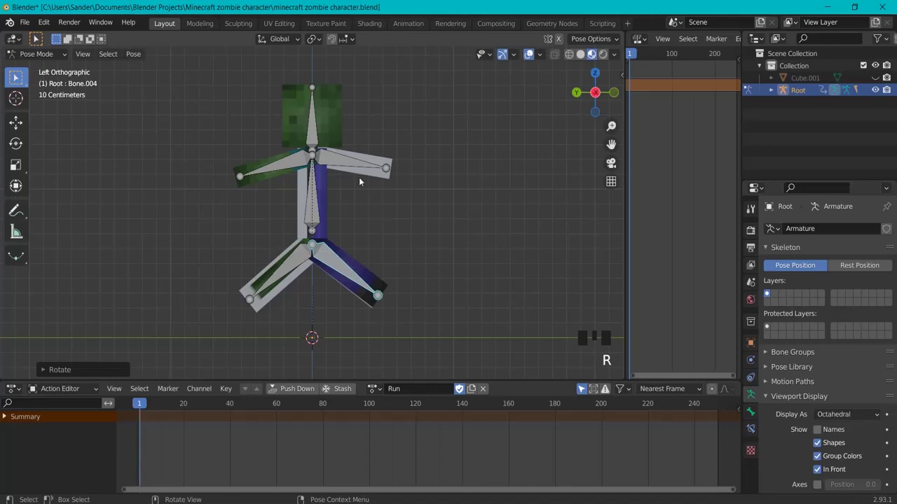
left_click(314, 218)
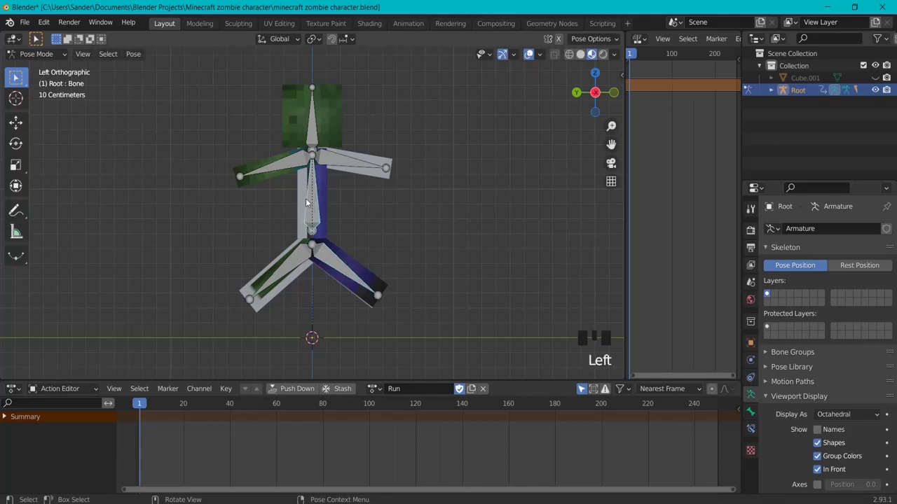
key("a")
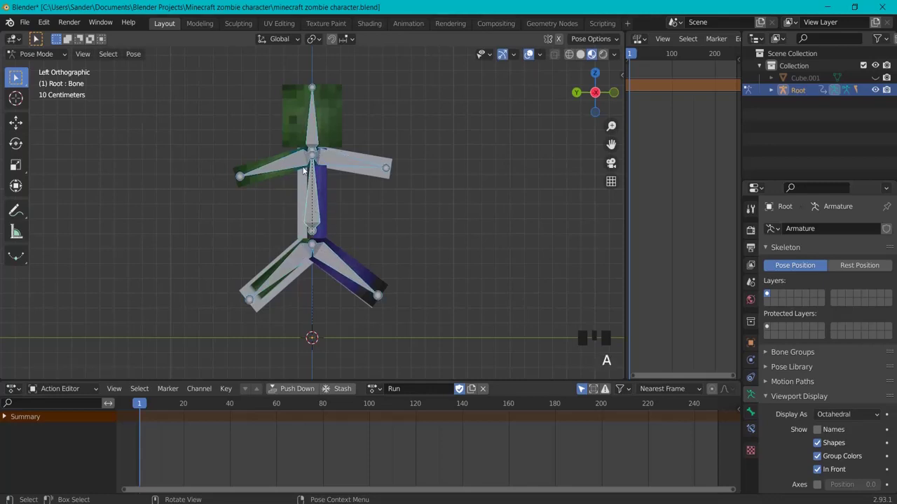
- Key location, rotation and scale at frame 1, then copy that key to frame 40
key("i")
key("i")
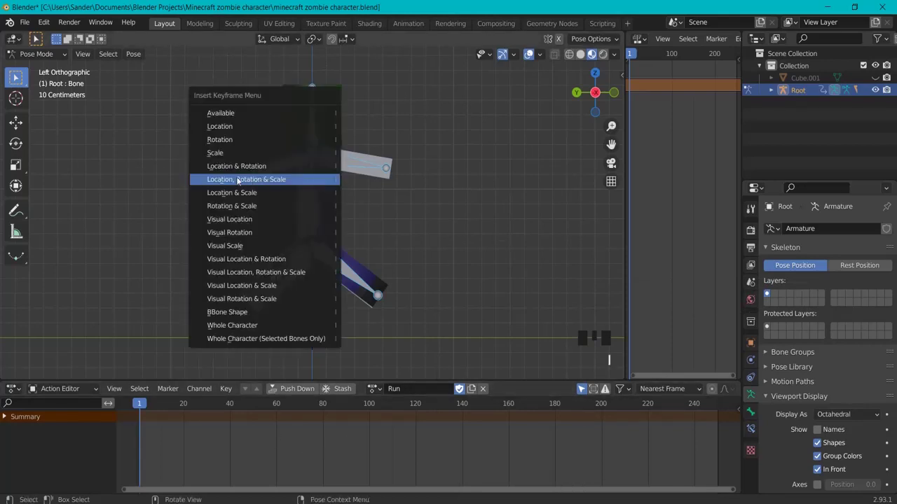
left_click(285, 180)
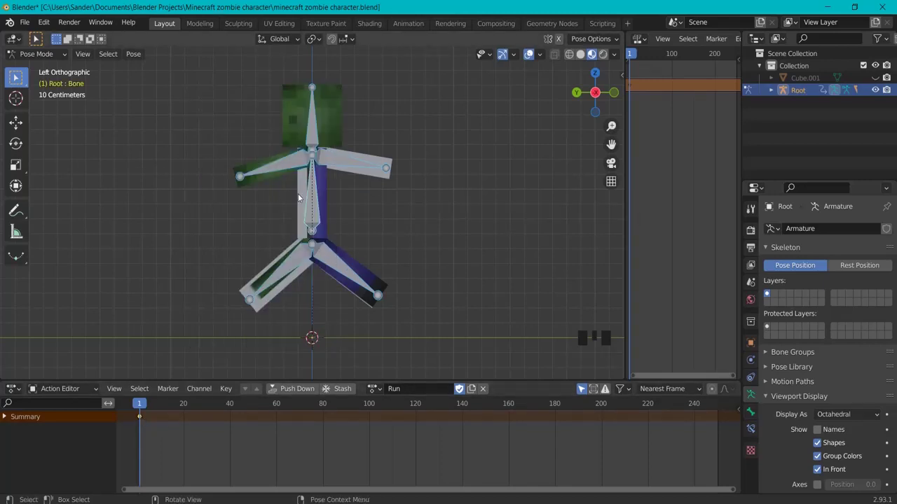
left_click_drag(175, 440, 127, 409)
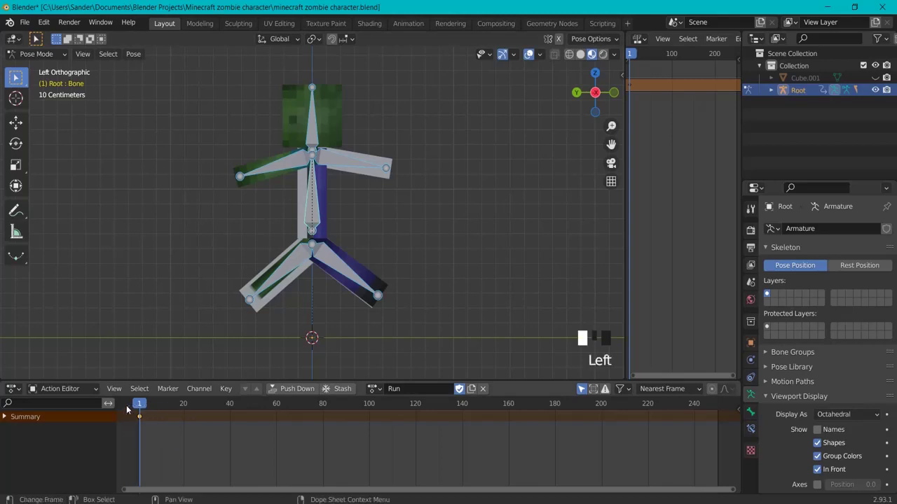
key("ctrl+c")
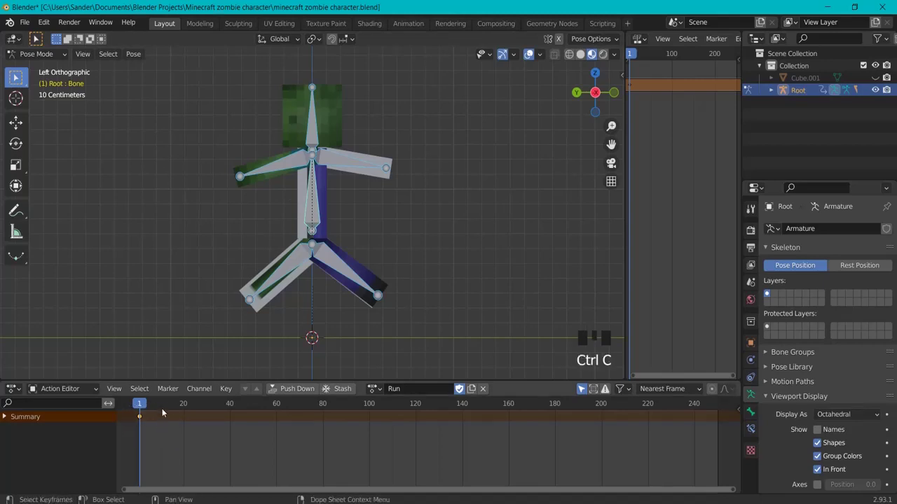
left_click_drag(216, 405, 230, 405)
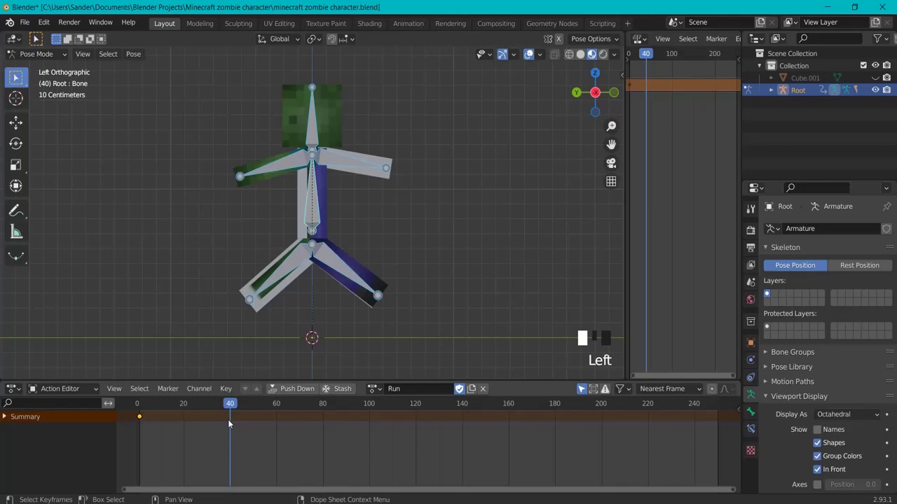
key("ctrl+v")
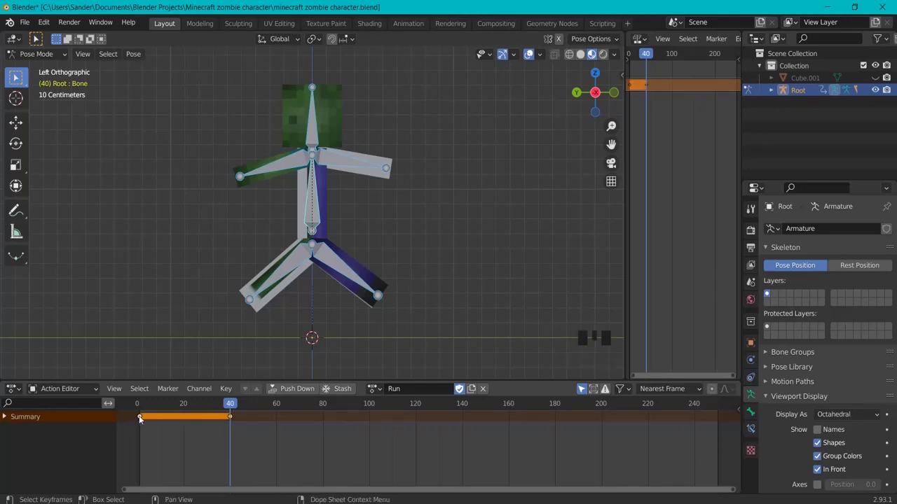
left_click_drag(138, 405, 183, 404)
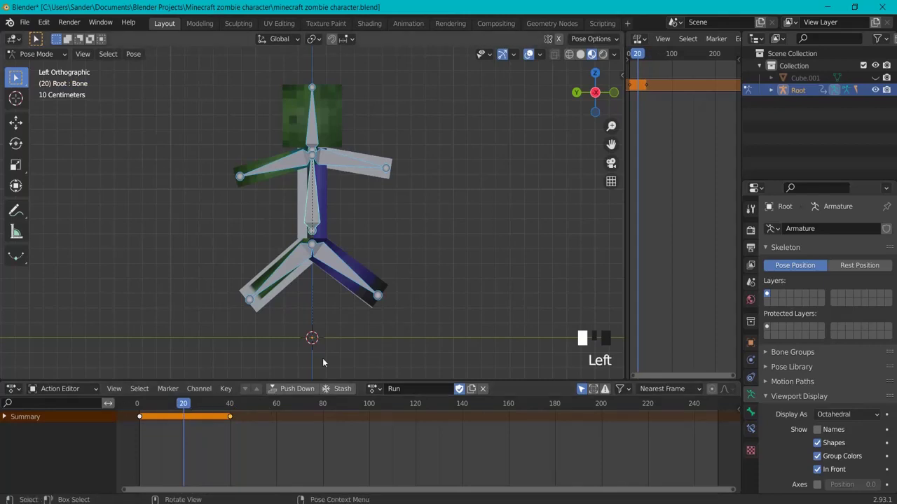
- Swing the rear arm forward and the front leg back for the opposite stride
left_click(290, 166)
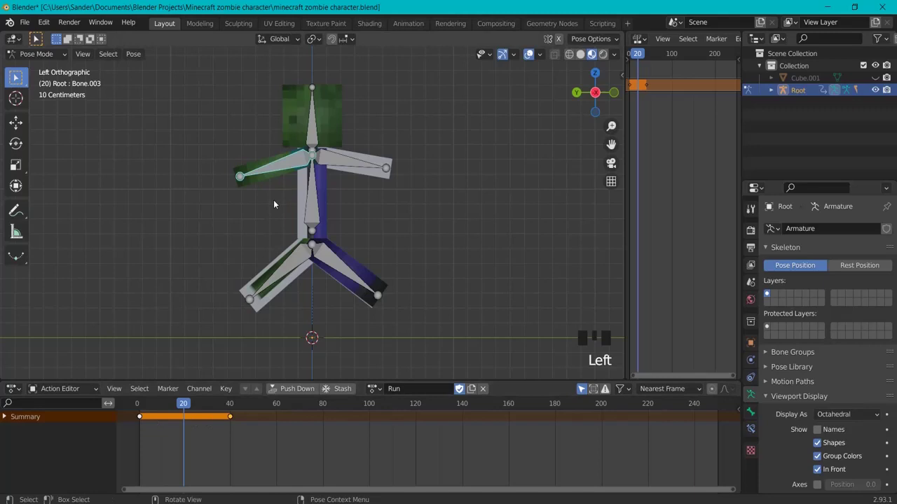
key("r")
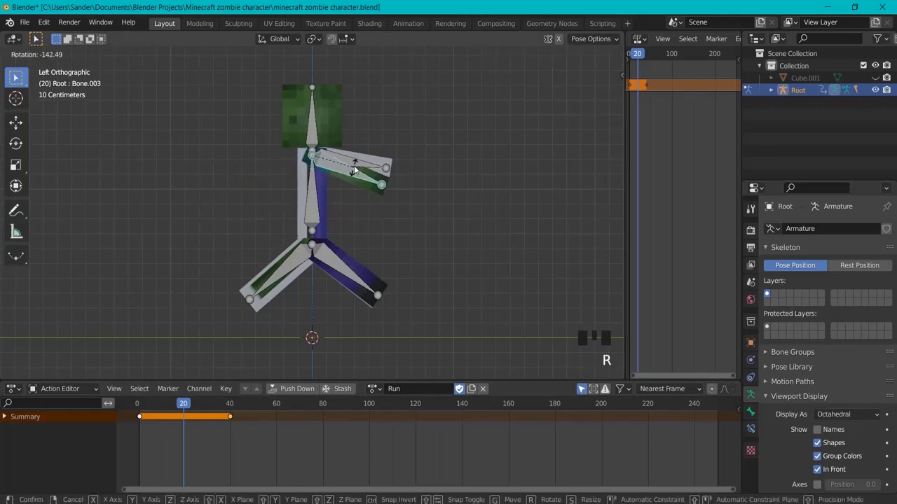
left_click(358, 161)
left_click(349, 271)
key("r")
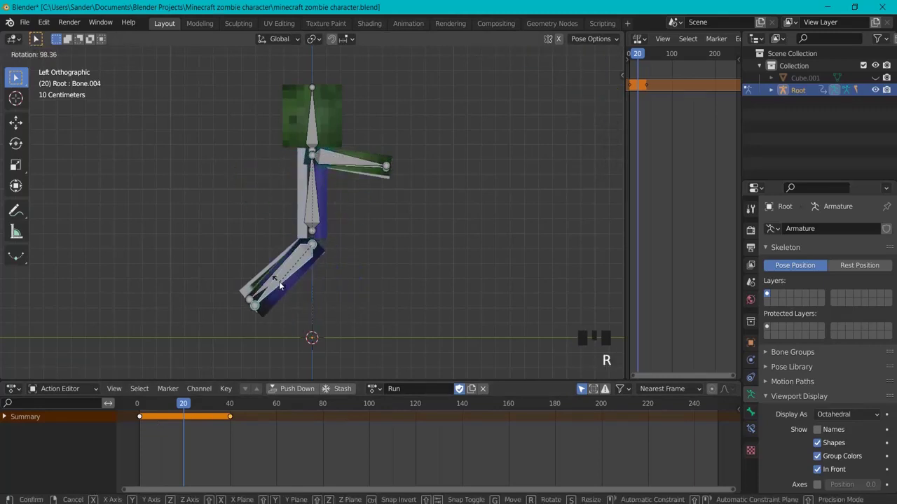
left_click(277, 283)
key("ctrl+KP_3")
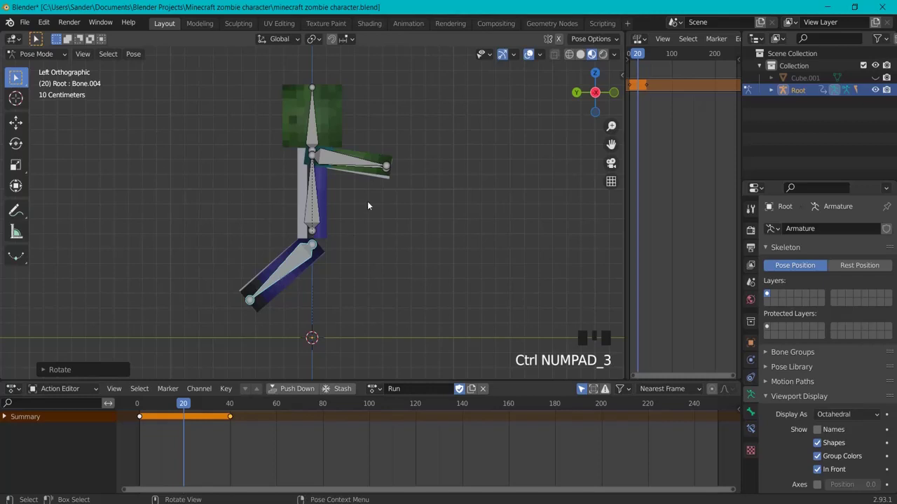
middle_click_drag(367, 201, 396, 227)
key("KP_3")
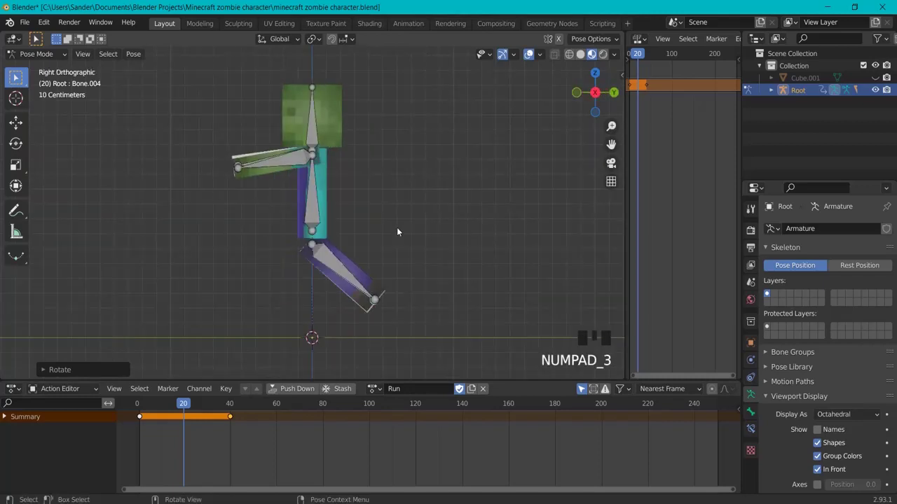
- Reverse the other arm and leg, then key all bones' location, rotation and scale at frame 20
left_click(276, 156)
key("r")
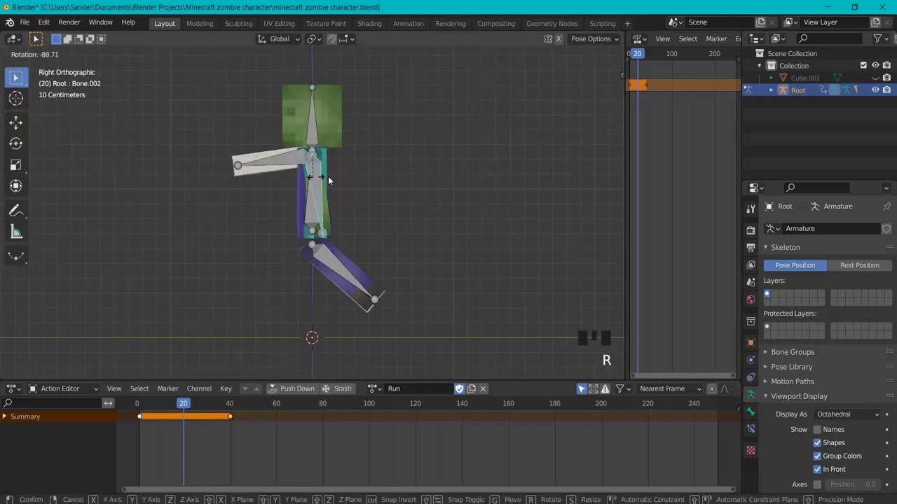
left_click(361, 161)
left_click(345, 271)
key("r")
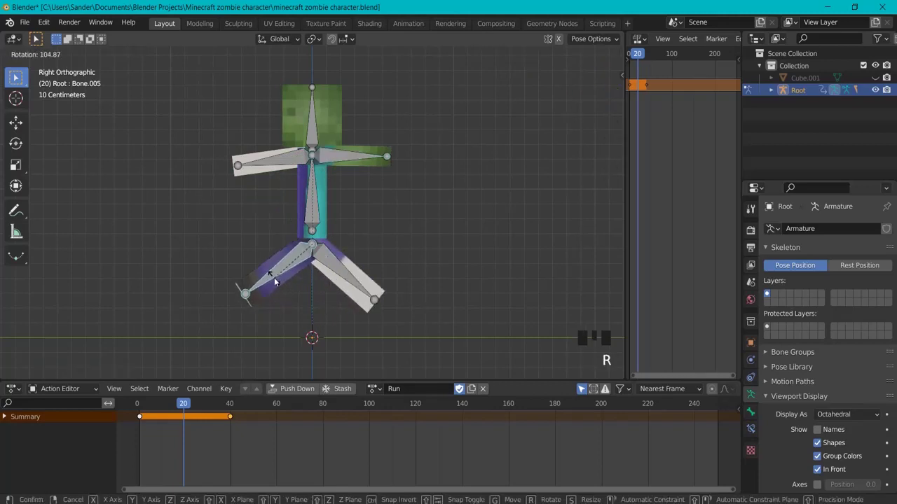
left_click(274, 282)
left_click(319, 202)
key("a")
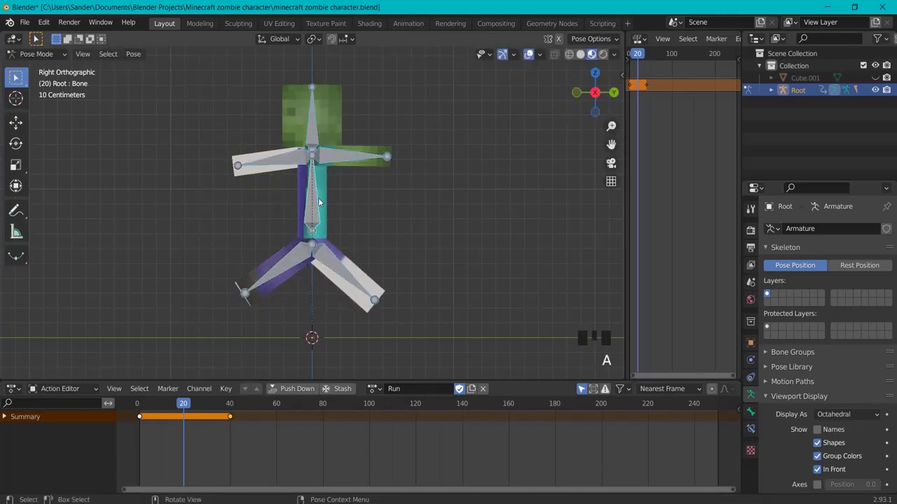
key("i")
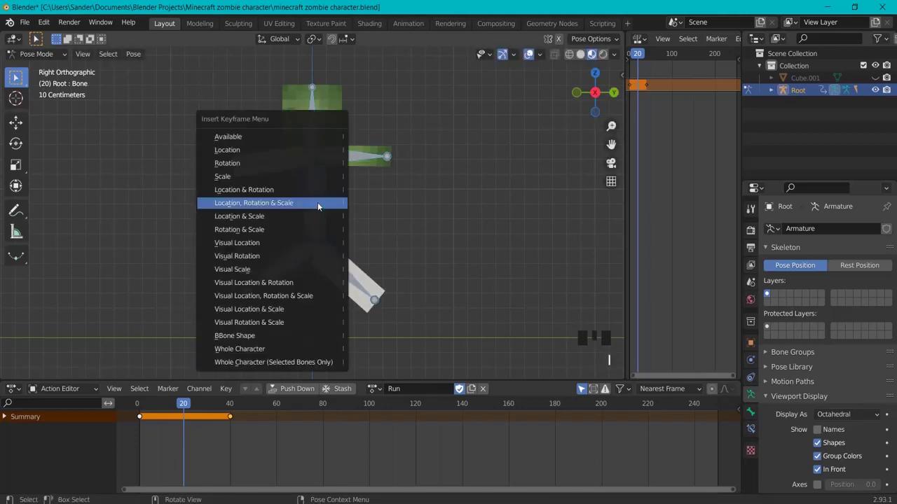
left_click(276, 203)
- Play and stop the Run animation from the start while orbiting to watch the rig
left_click_drag(185, 406, 135, 409)
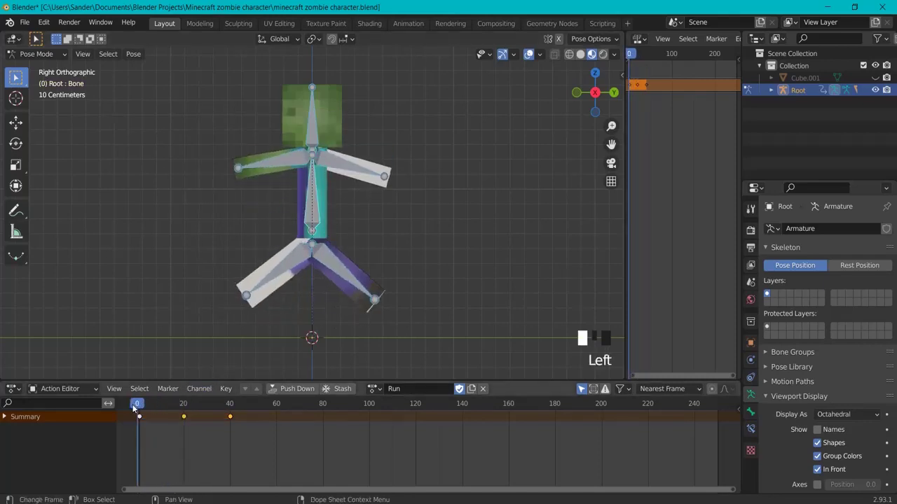
key("space")
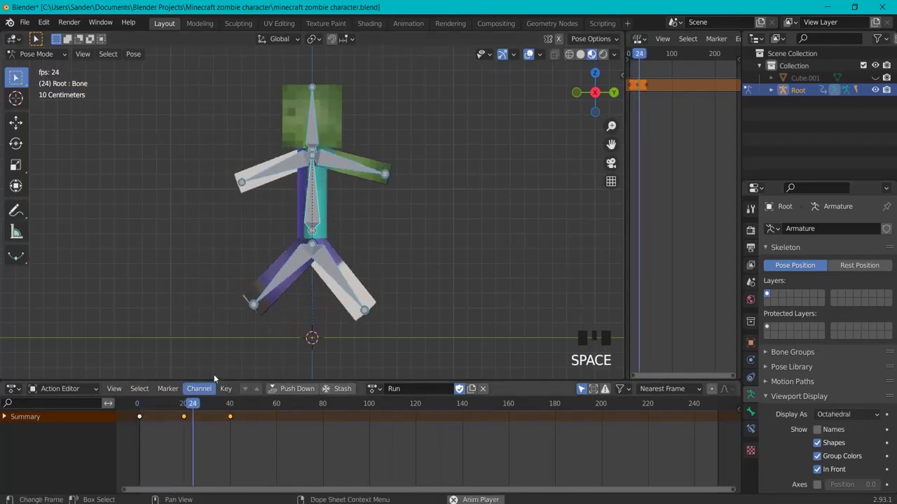
middle_click_drag(266, 253, 393, 246)
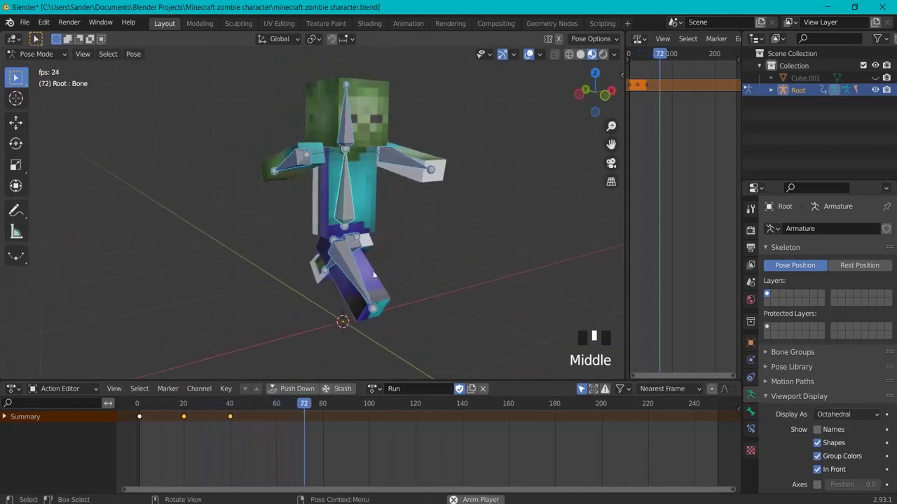
key("space")
left_click(143, 405)
key("space")
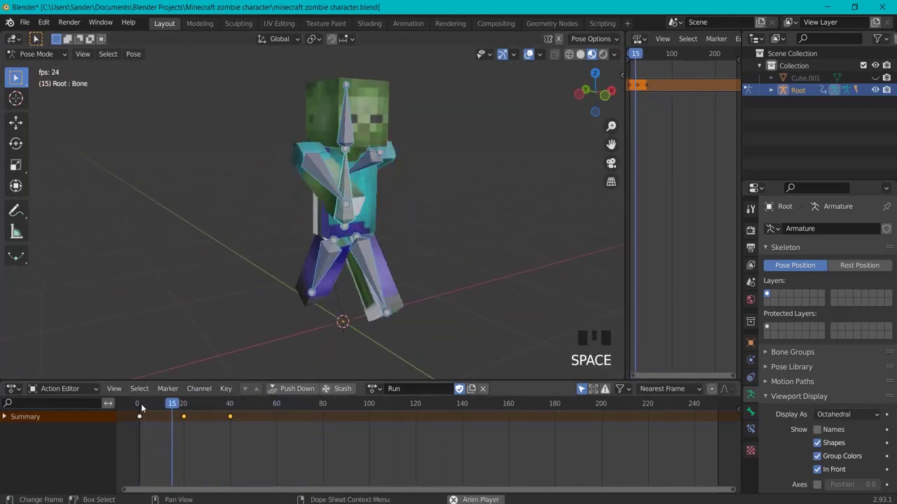
key("space")
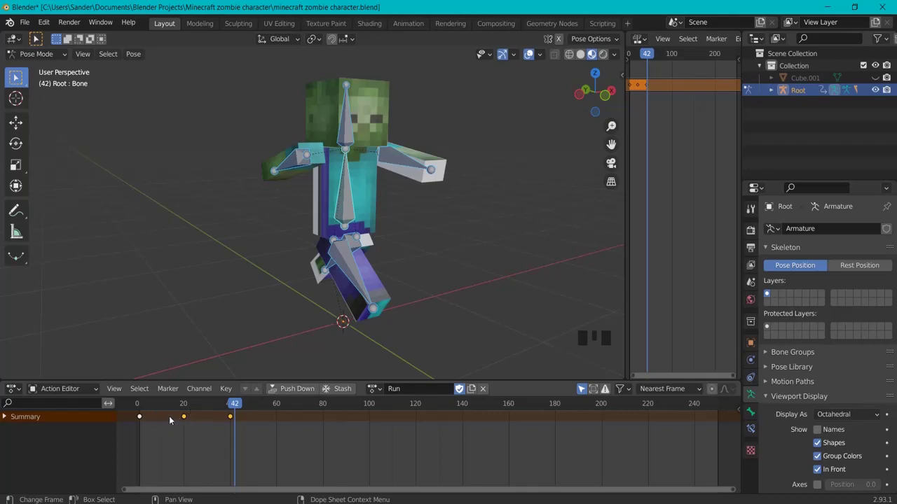
- Replay the Run cycle from the beginning, then widen the NLA editor to show its channels
key("shift+Left")
key("space")
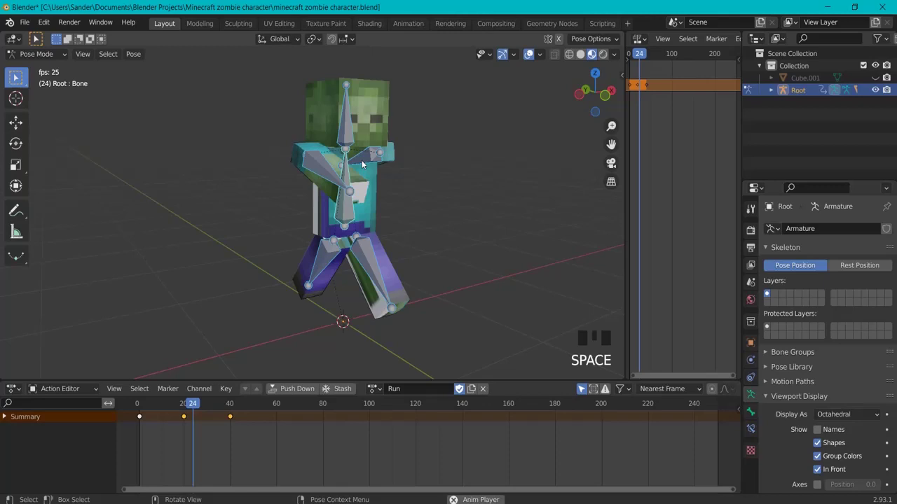
key("space")
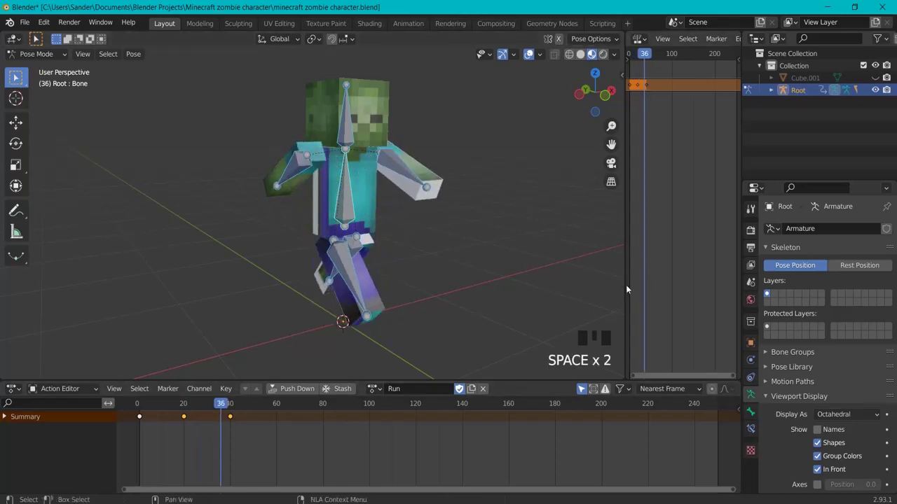
left_click_drag(626, 284, 559, 285)
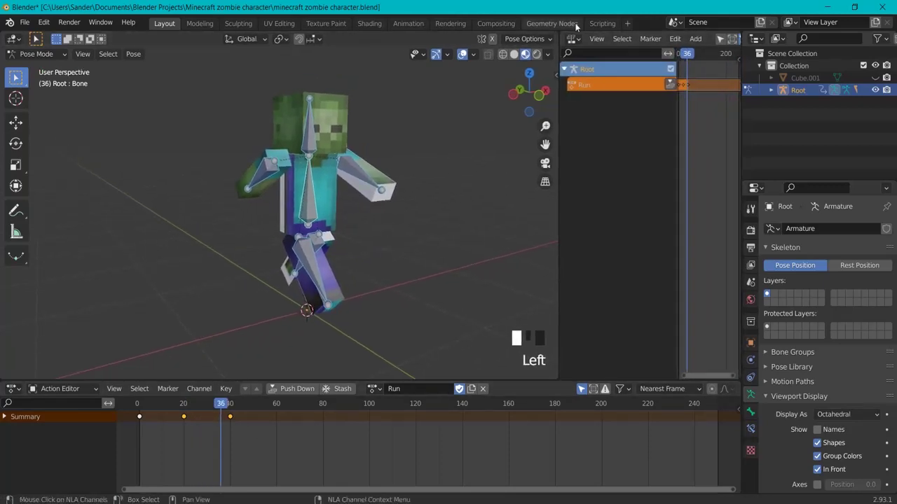
- Push the Run action down to a new NLA track, rename the track 'Run' and solo it
left_click(670, 84)
left_click(590, 106)
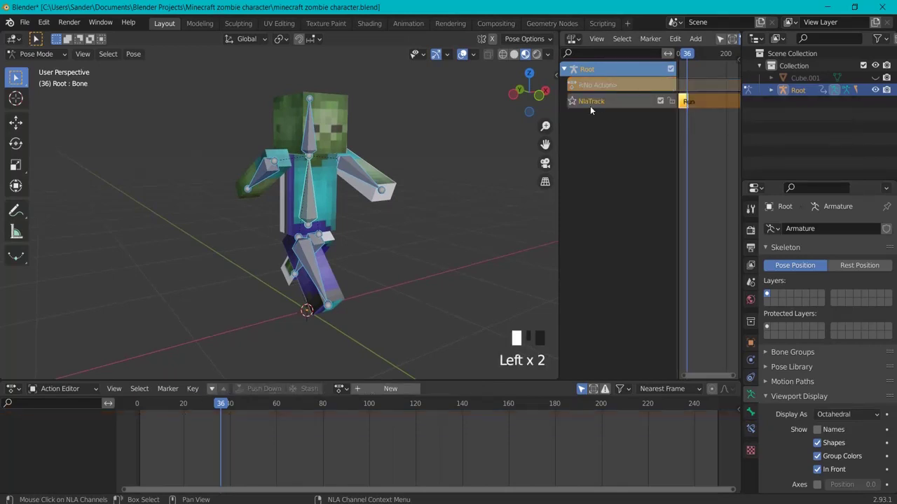
double_click(592, 100)
type("Run")
key("Return")
left_click(571, 102)
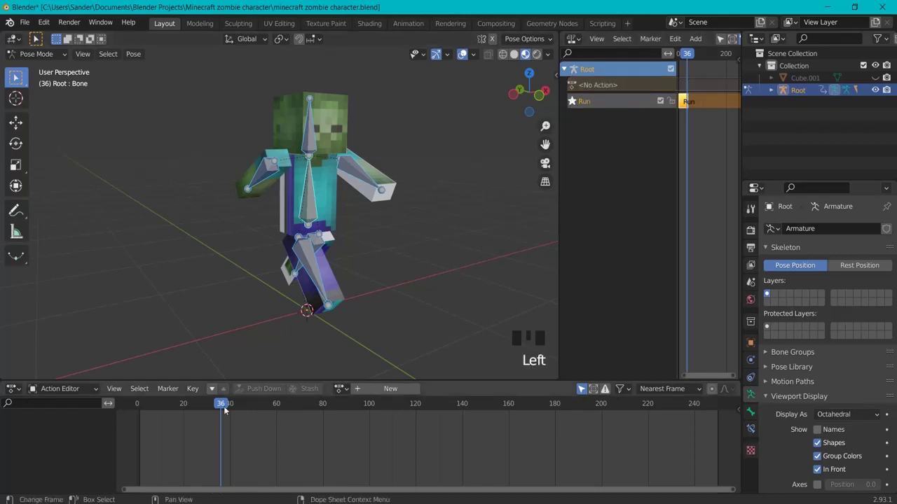
- Play back the soloed Run track from frame 1
left_click(139, 405)
key("space")
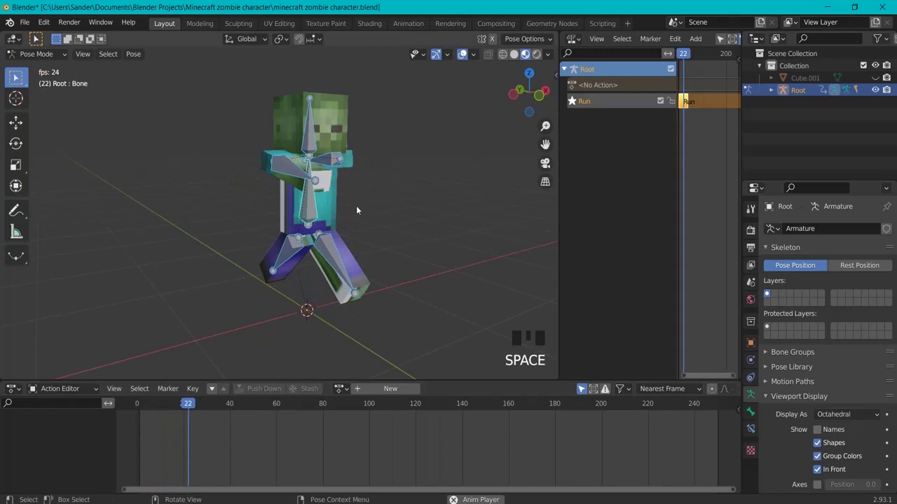
key("space")
- Start, then stop, editing the Run strip's stashed action, and set the current frame to 1
left_click_drag(210, 405, 141, 410)
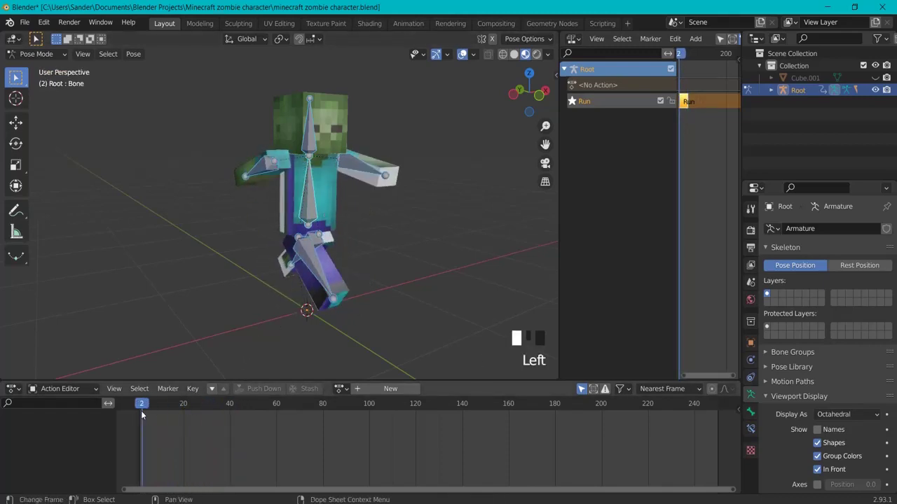
right_click(687, 101)
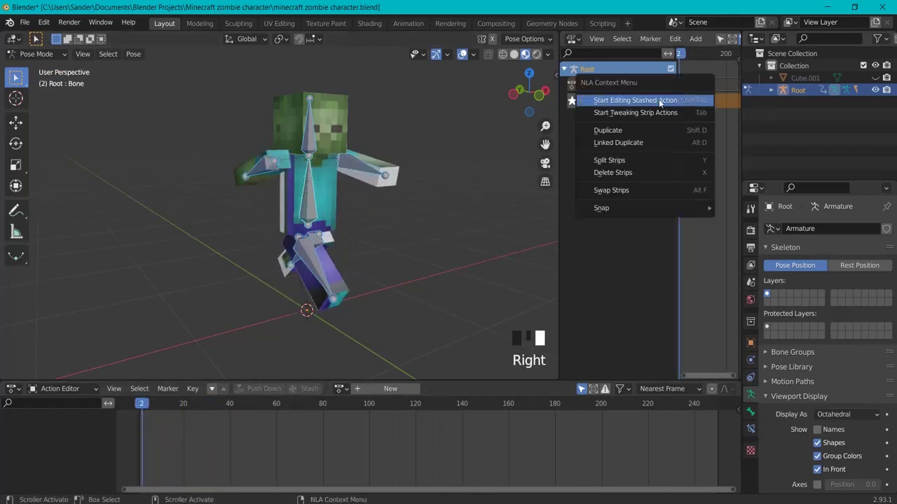
left_click(643, 101)
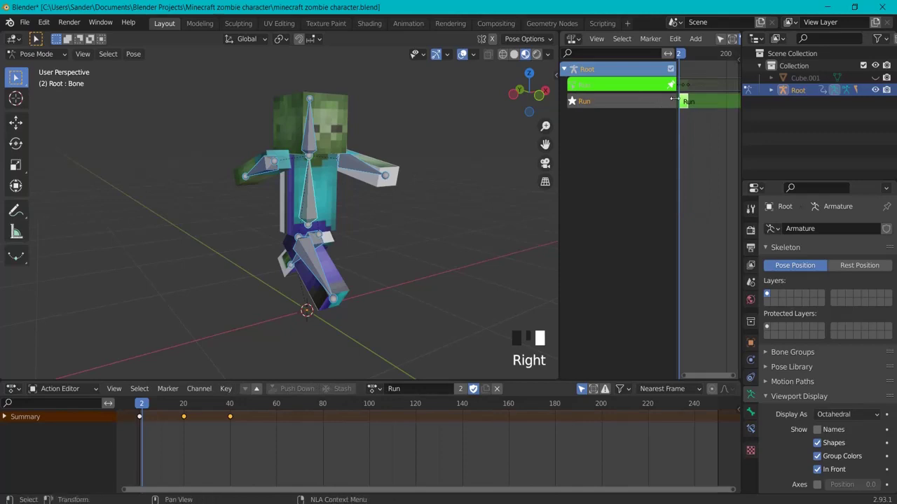
right_click(679, 102)
left_click(631, 100)
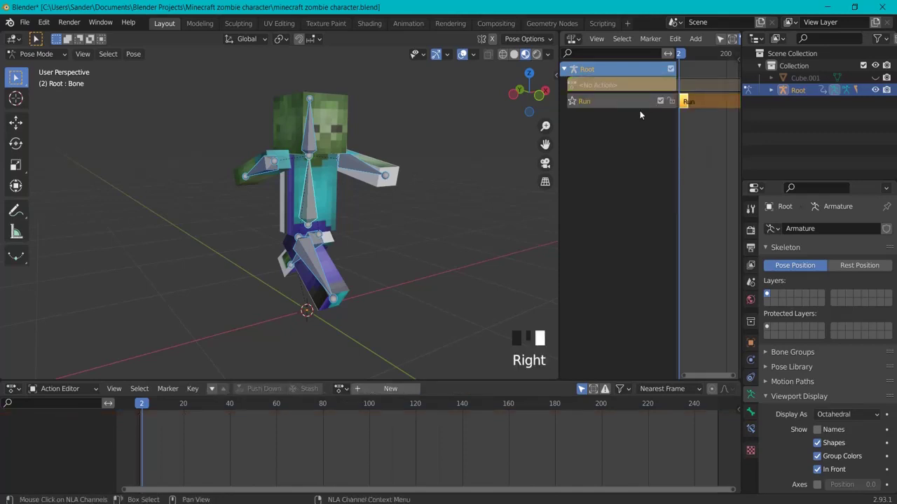
left_click(141, 405)
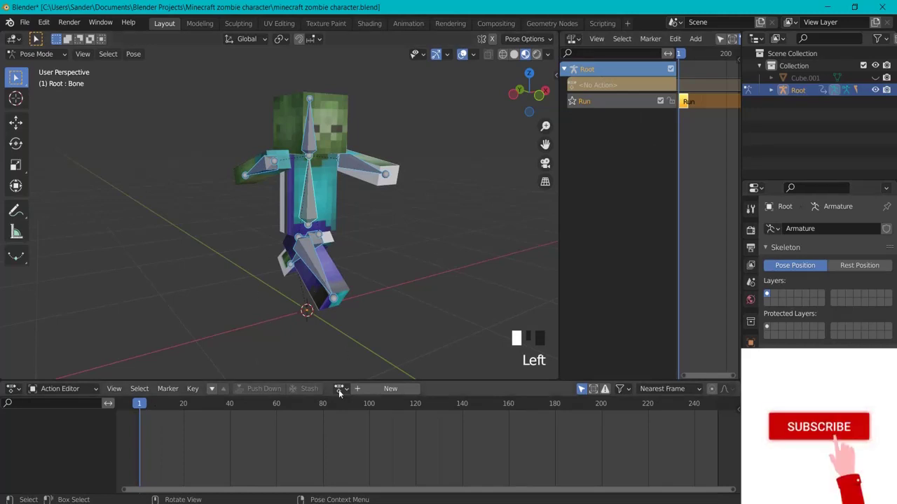
- Create a new empty action named 'Wave' for the Root rig and give it a Fake User
left_click(390, 389)
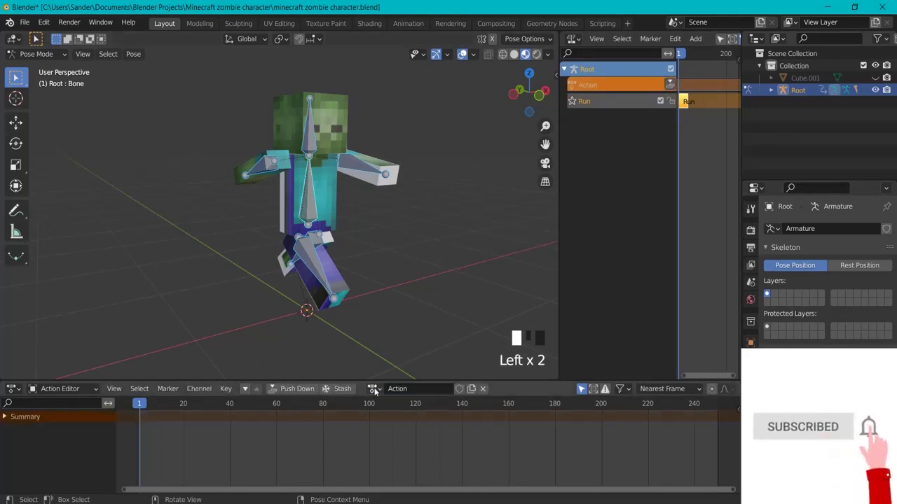
left_click(420, 389)
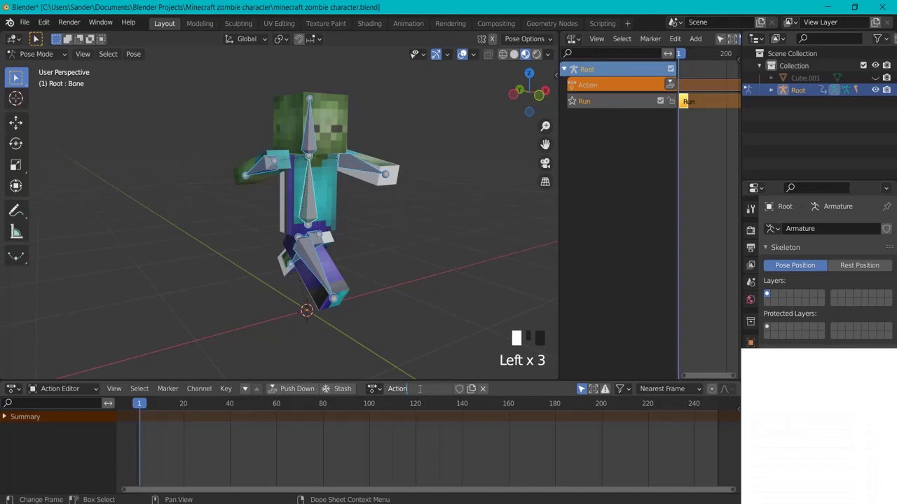
key("ctrl+a")
type("Wave")
key("Return")
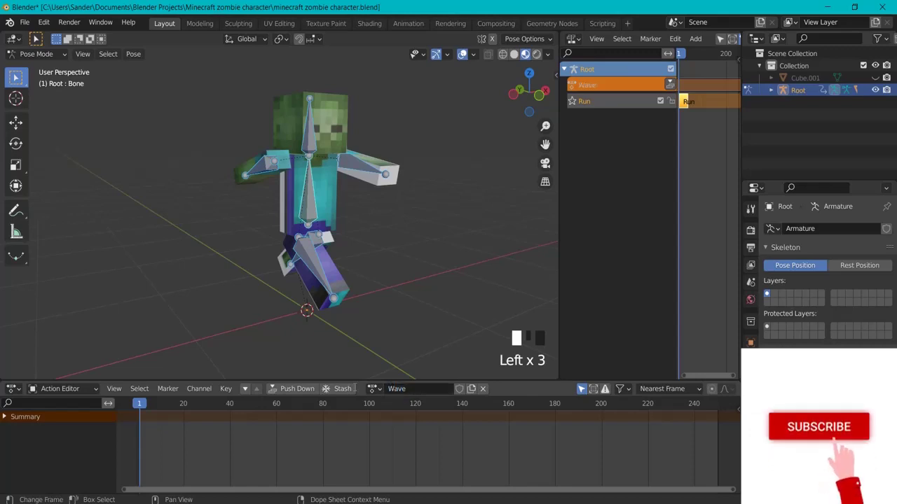
left_click(459, 390)
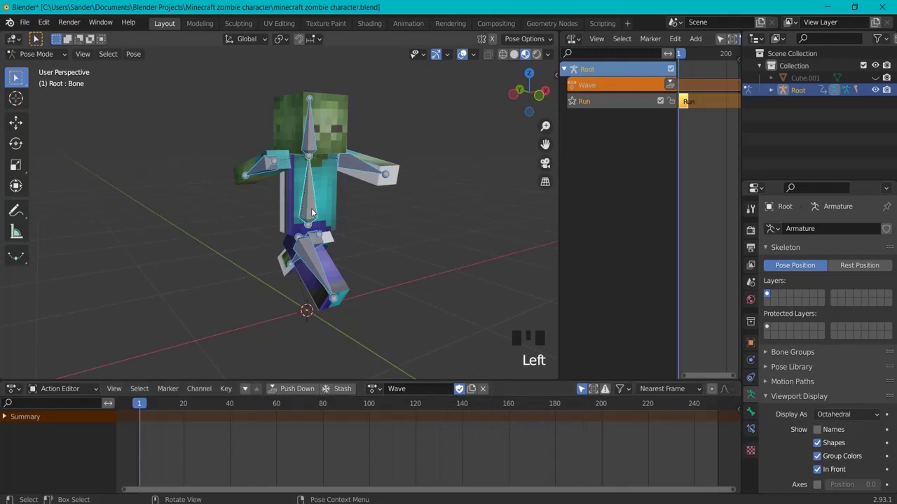
middle_click_drag(312, 213, 342, 210)
- In front view, select all bones and clear their rotations back to the rest stance
key("KP_1")
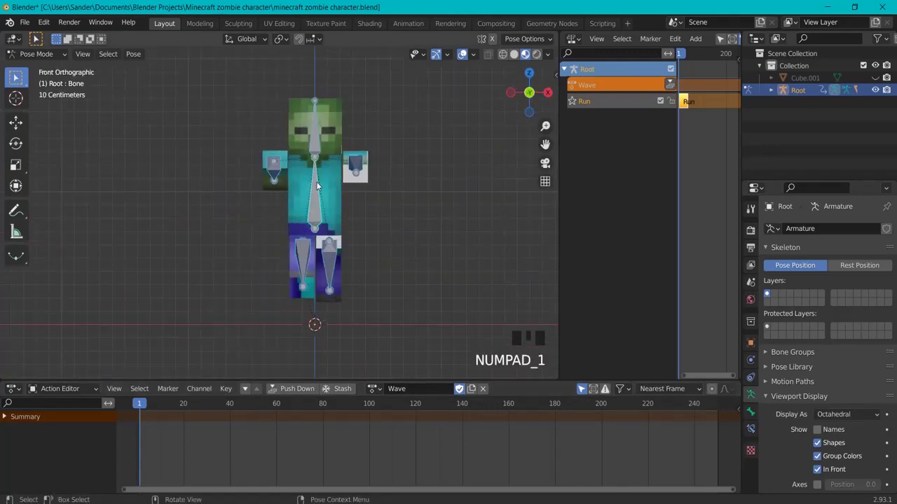
left_click(315, 211)
key("a")
key("alt+r")
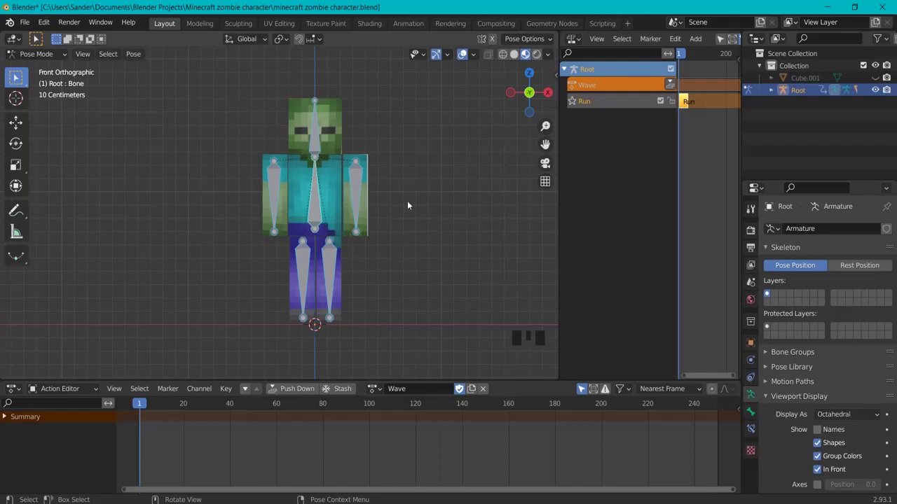
left_click(357, 188)
left_click(315, 212)
key("g")
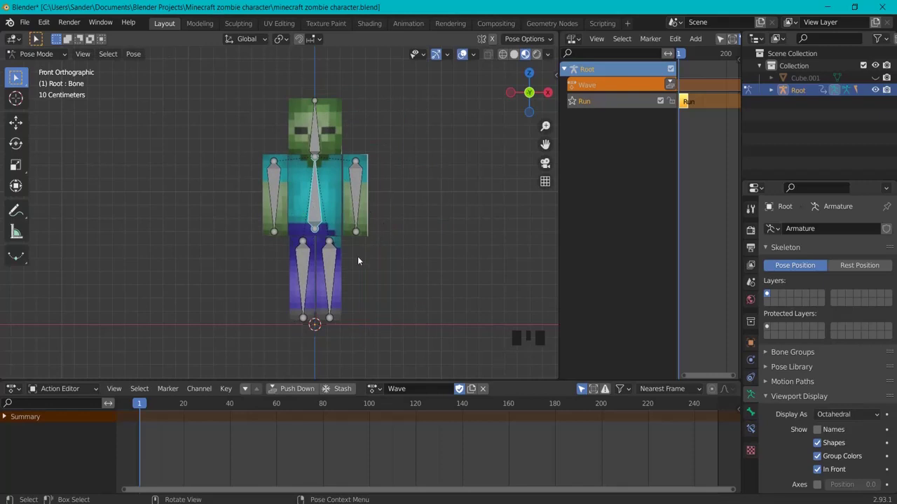
- Rotate the left and right arm bones out into the starting arms-out pose
middle_click_drag(238, 197, 253, 207, "shift")
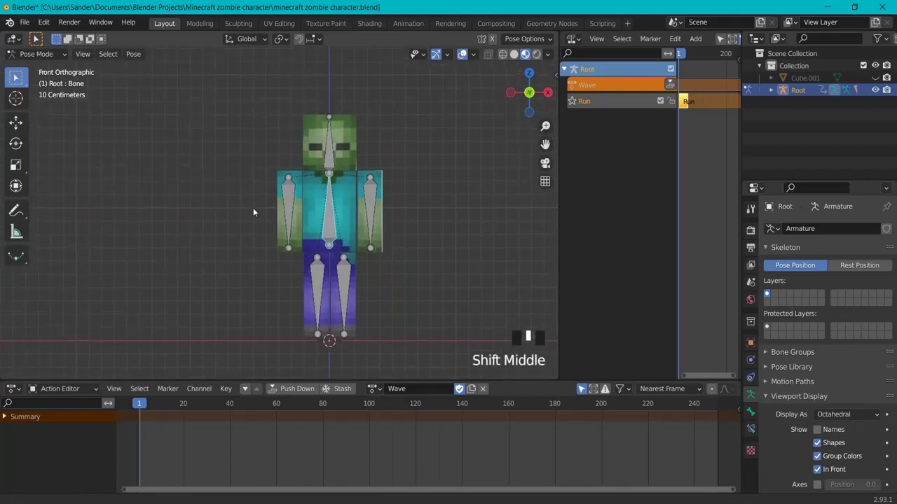
left_click(287, 209)
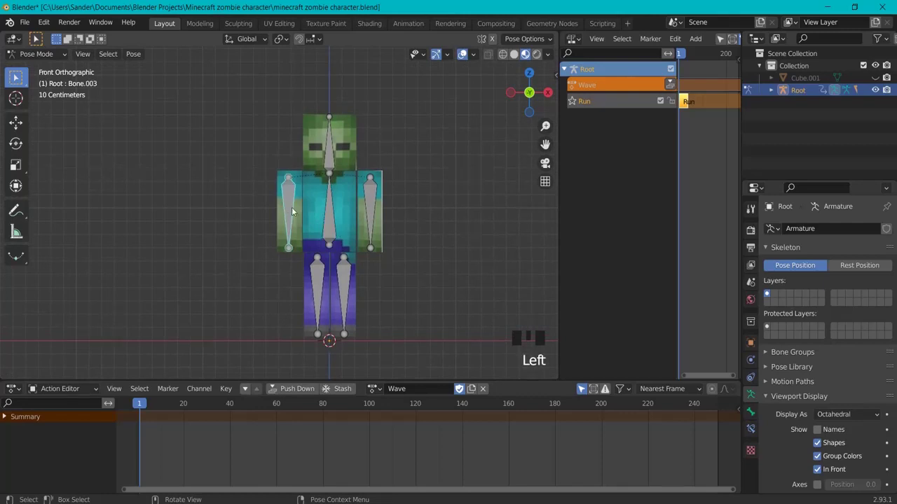
key("r")
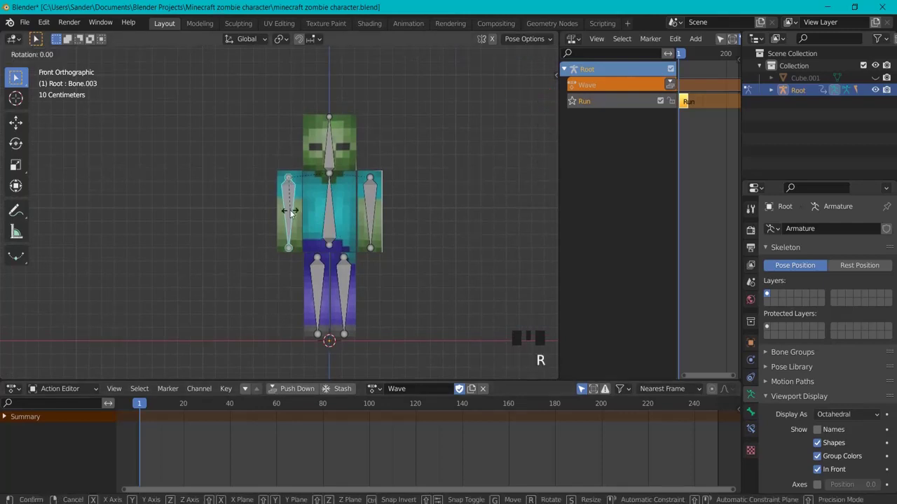
left_click(238, 175)
left_click(370, 210)
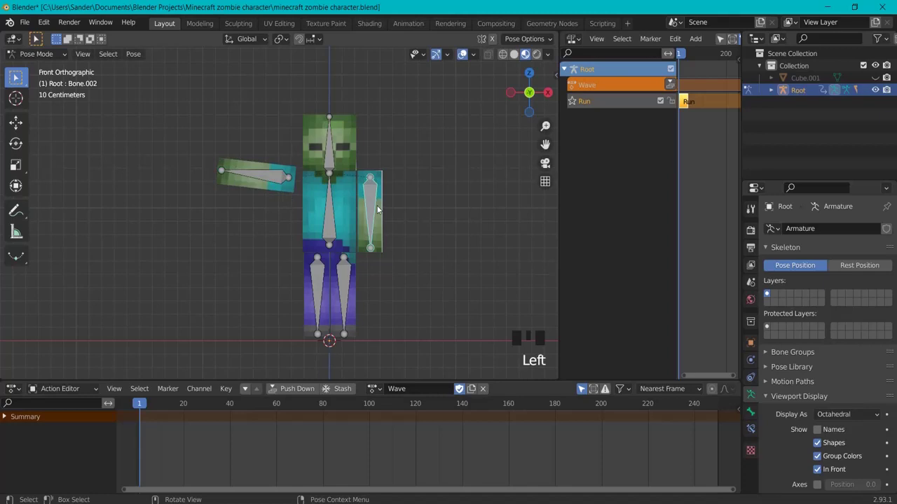
key("r")
left_click(407, 153)
left_click(273, 180)
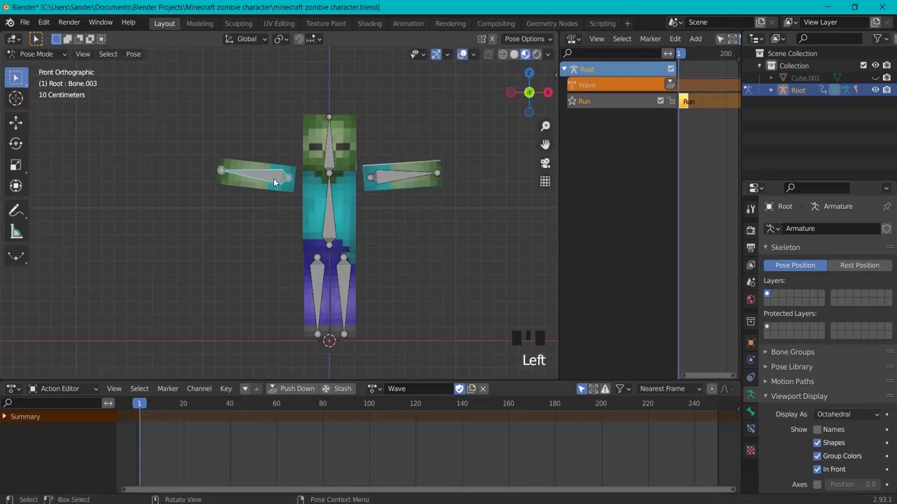
key("r")
left_click(275, 185)
left_click(332, 220)
- Key location, rotation and scale on all bones at frame 1, then paste that key at frame 40
key("a")
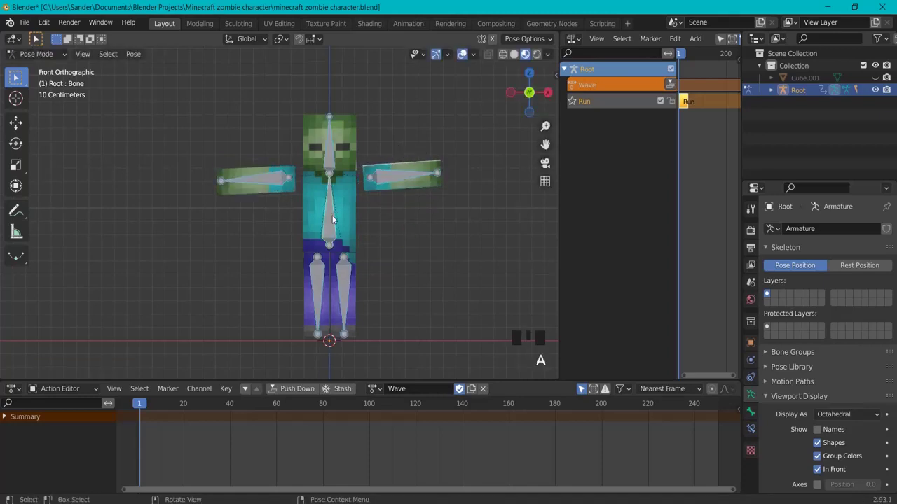
key("i")
left_click(350, 252)
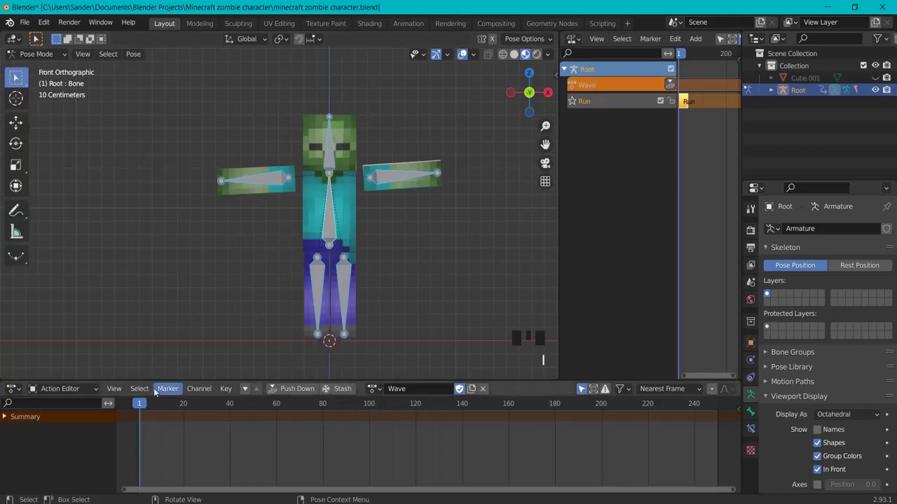
key("i")
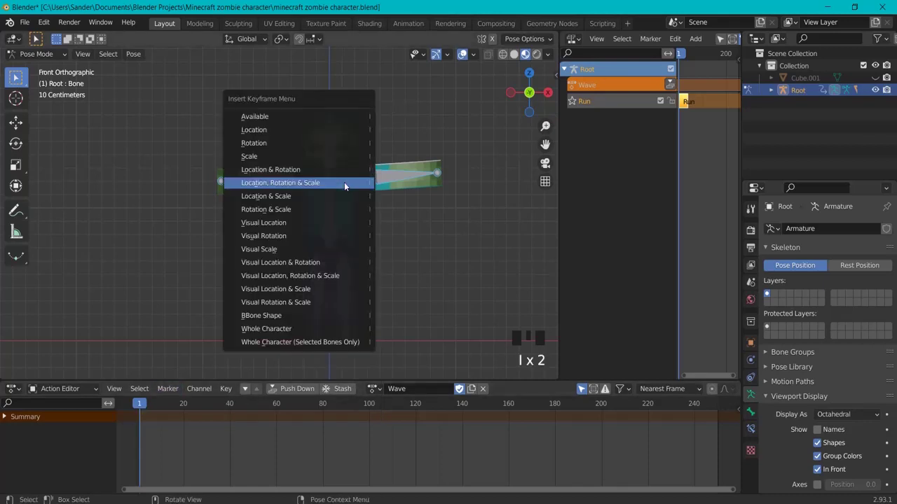
left_click(298, 184)
left_click(140, 416)
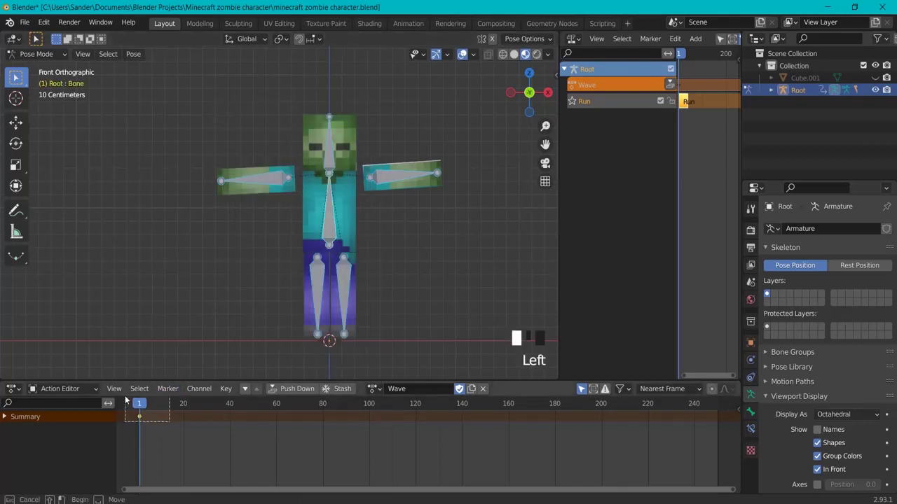
key("ctrl+c")
left_click_drag(152, 405, 185, 409)
key("ctrl+v")
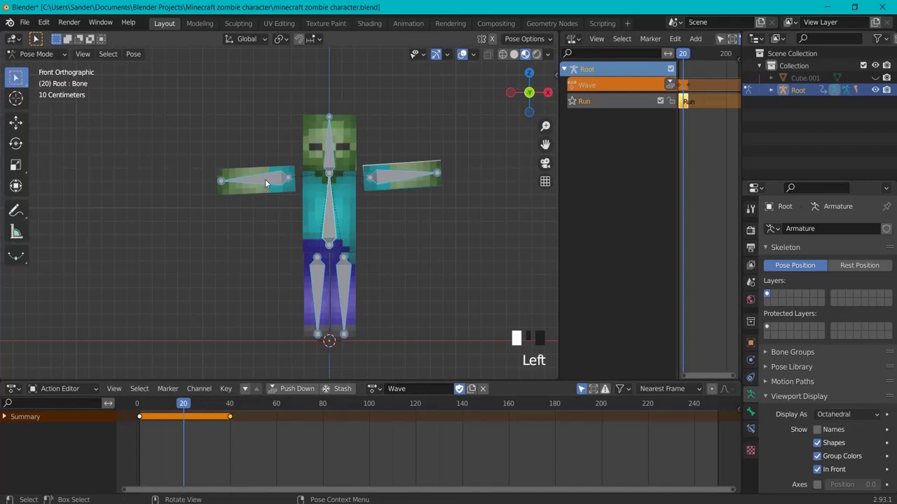
- Rotate both arm bones upward and key location, rotation and scale on all bones at frame 20
left_click(266, 183)
key("r")
left_click(270, 144)
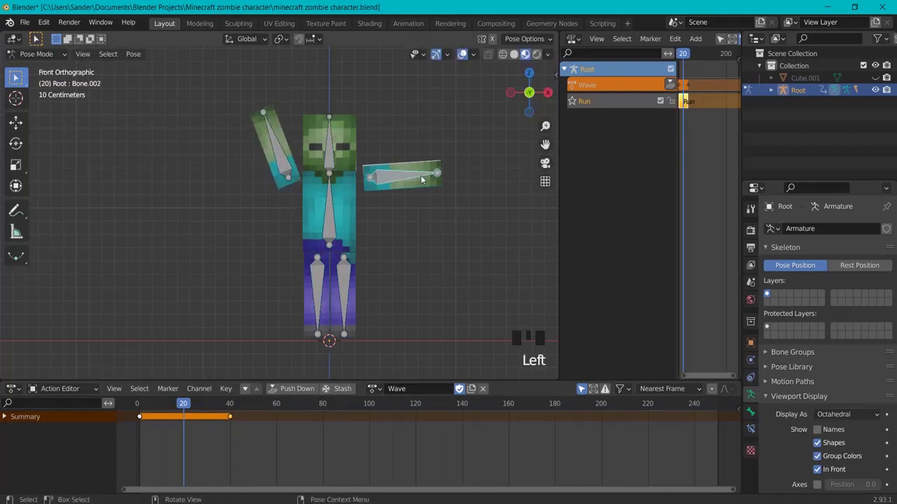
key("r")
left_click(380, 128)
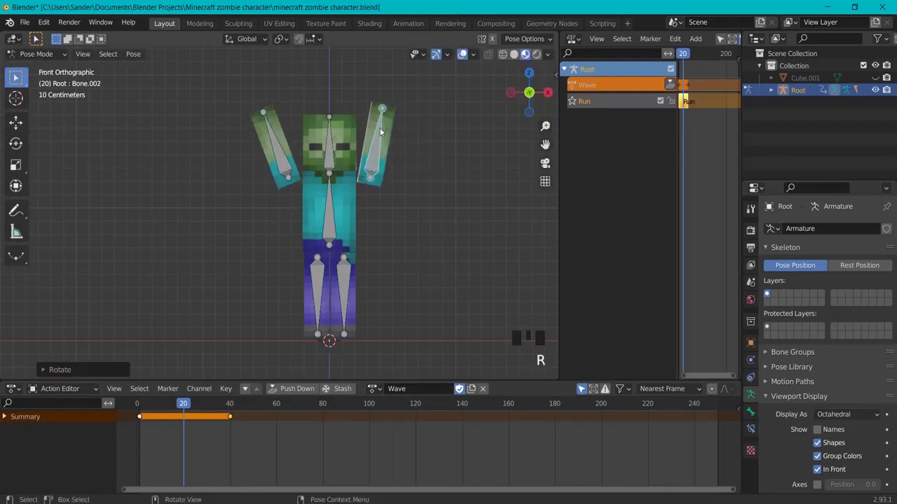
left_click(283, 154)
key("a")
key("i")
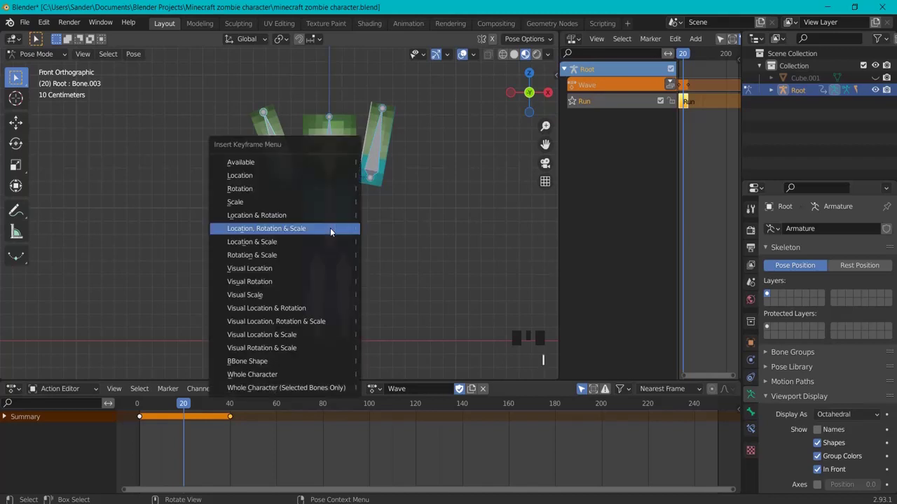
left_click(267, 235)
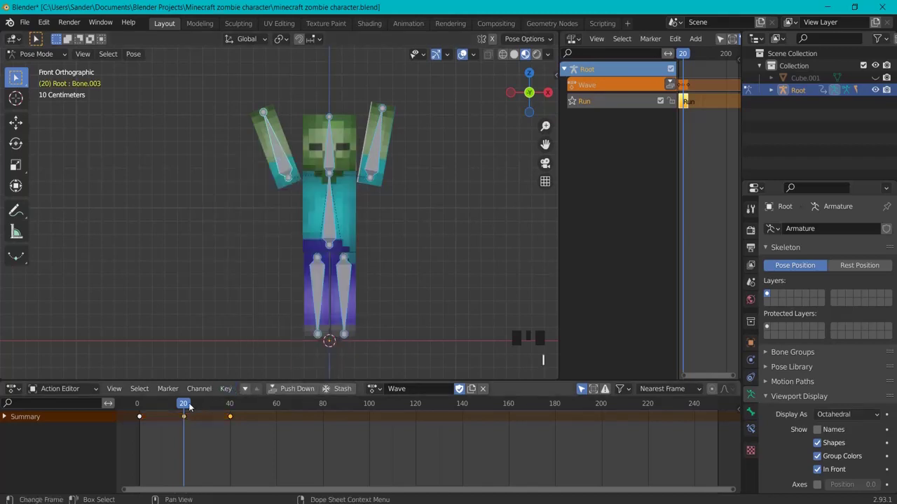
- Play back the Wave animation, then return the current frame to 0
key("Left")
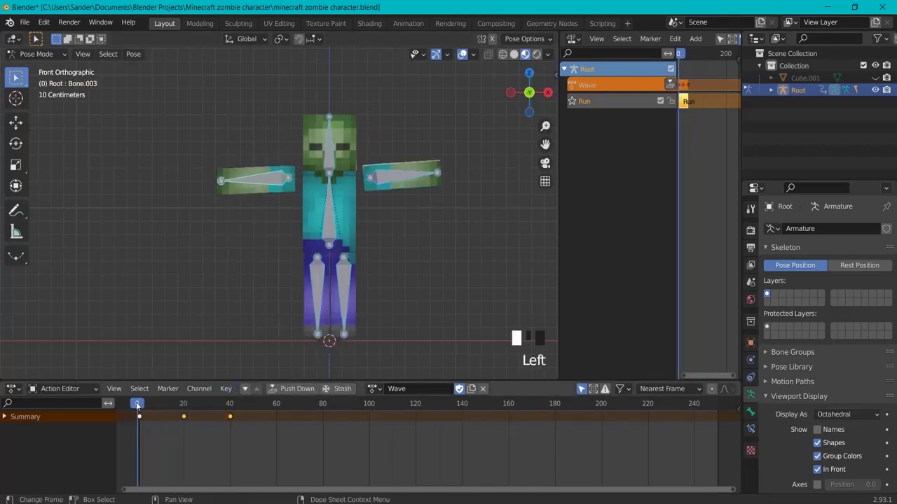
key("space")
key("space")
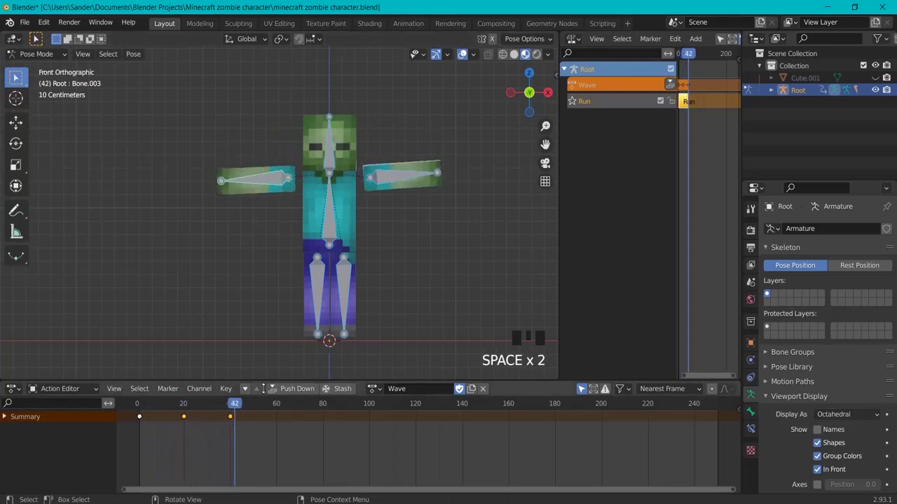
key("Left")
left_click(146, 406)
left_click_drag(146, 406, 137, 405)
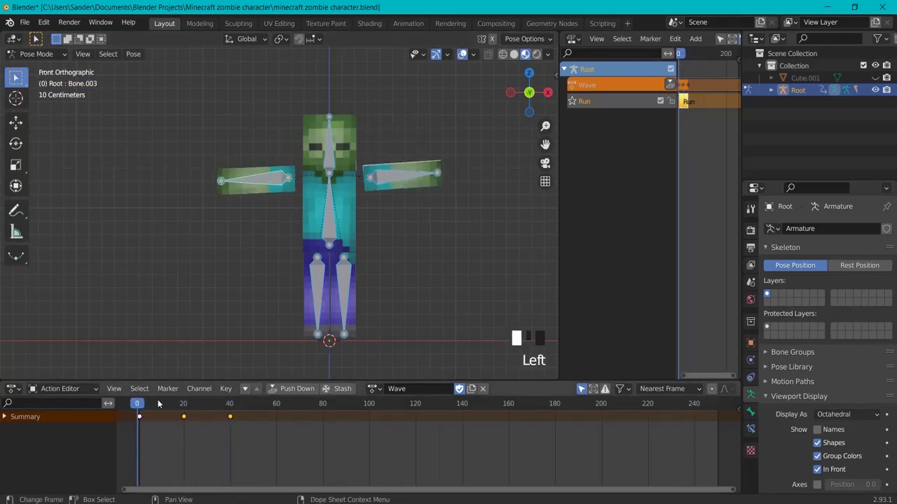
- At frame 1, push the Wave action down to a new NLA track and rename the track 'Wave'
left_click(139, 406)
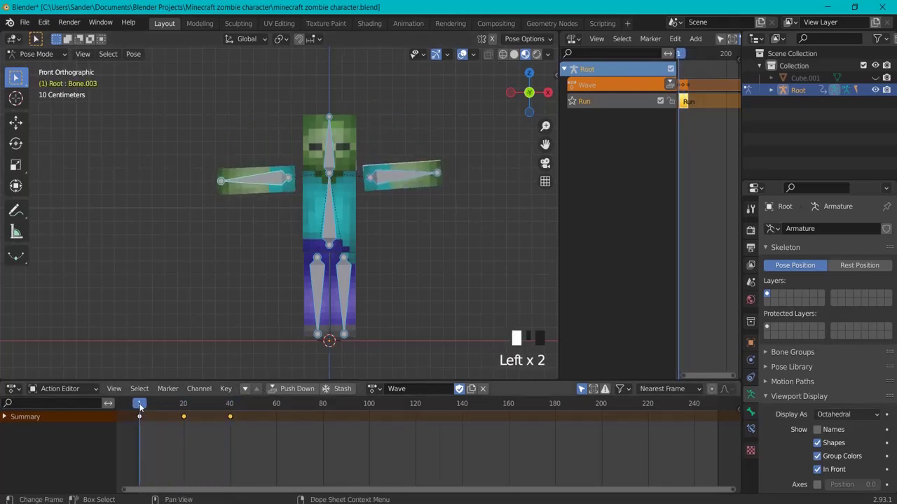
left_click(670, 85)
double_click(596, 102)
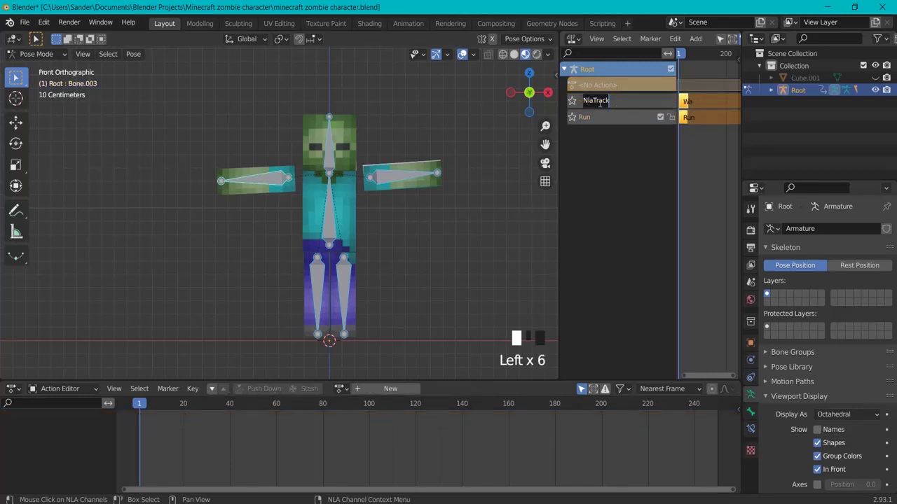
type("Wave")
key("Return")
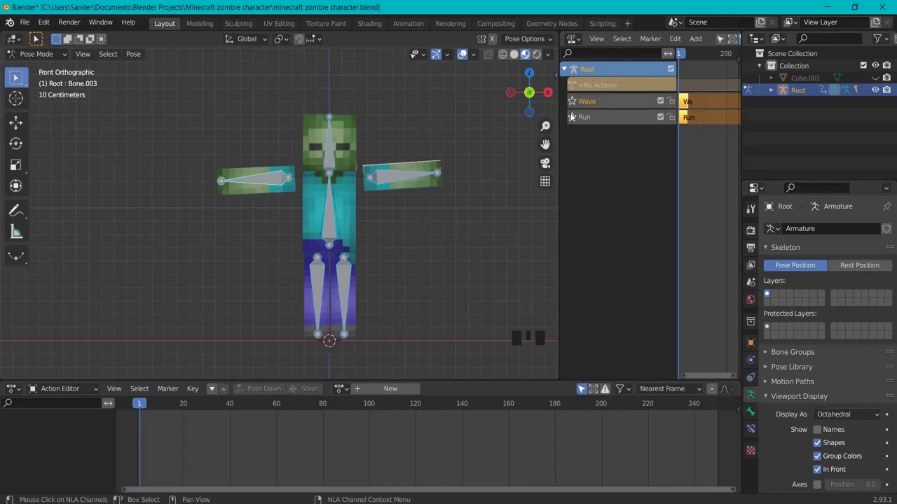
- Solo and play the Wave track, then solo the Run track, play it, and stop at frame 0
left_click(572, 101)
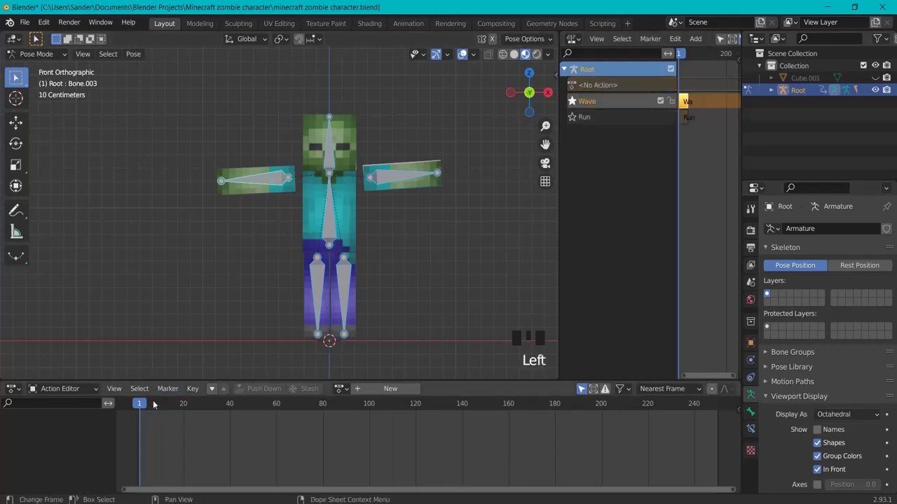
key("space")
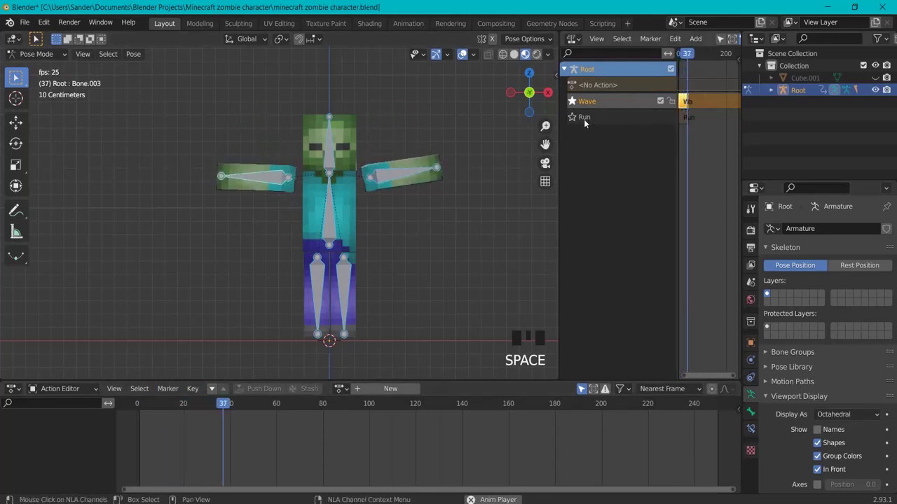
left_click(571, 117)
left_click(139, 405)
key("space")
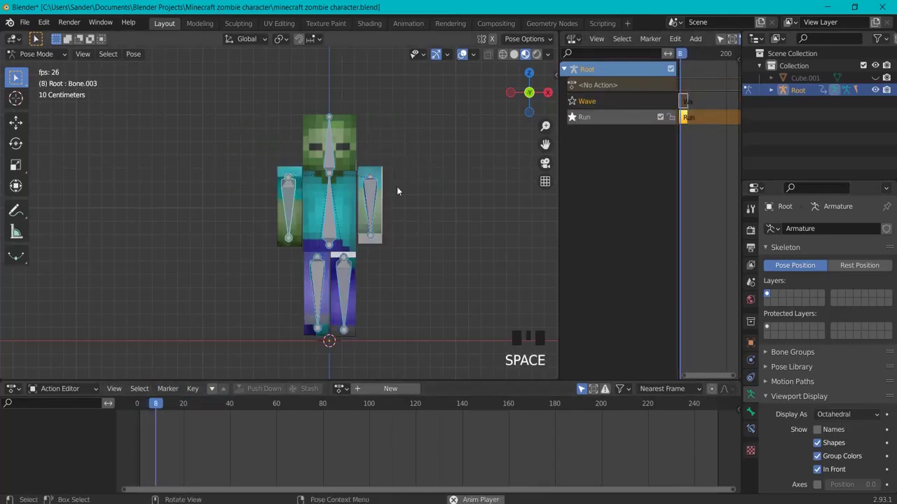
key("space")
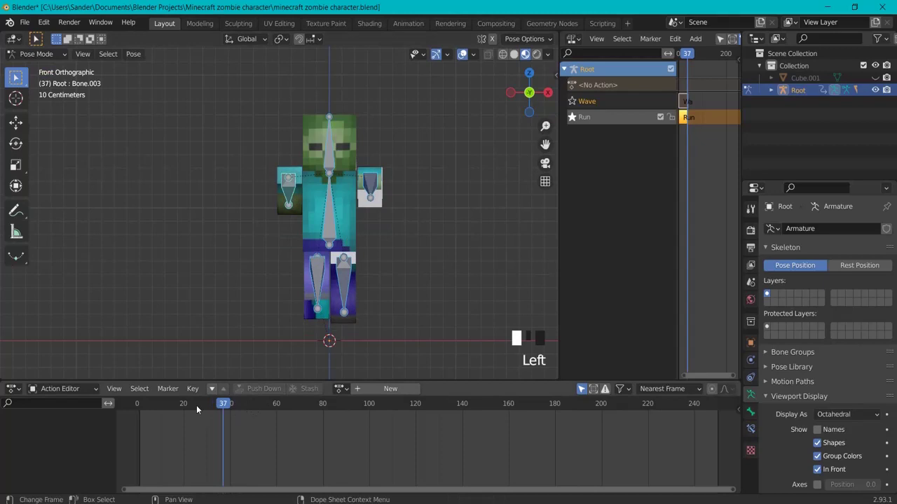
left_click(138, 409)
middle_click_drag(424, 227, 447, 261)
- Select all bones and clear their location and rotation
left_click(375, 209)
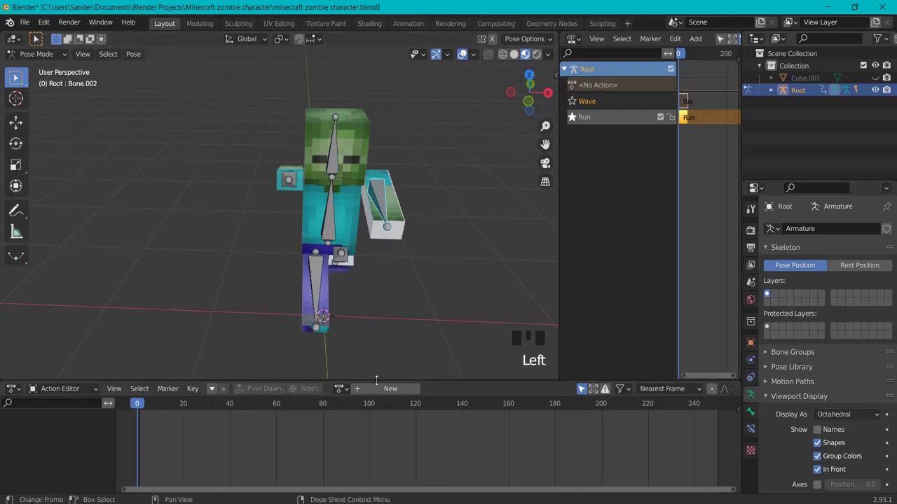
key("a")
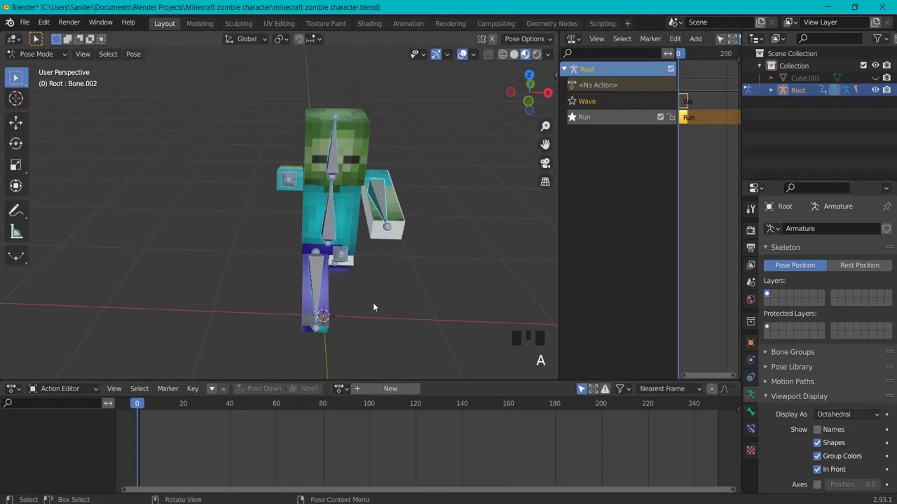
key("alt+g")
middle_click_drag(390, 274, 302, 122)
key("alt+r")
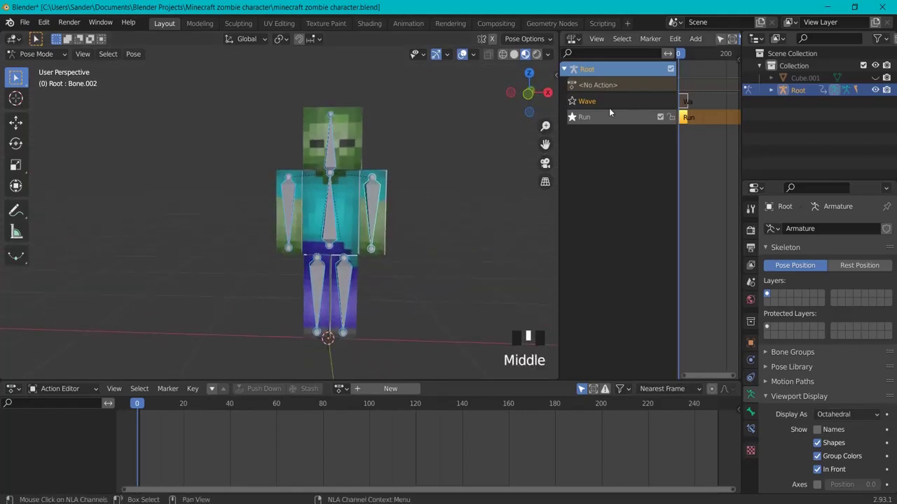
- Join the NLA editor into the 3D viewport and switch the rig to Object Mode
left_click_drag(556, 34, 603, 49)
left_click_drag(442, 380, 468, 449)
middle_click_drag(468, 423, 586, 271)
left_click(53, 55)
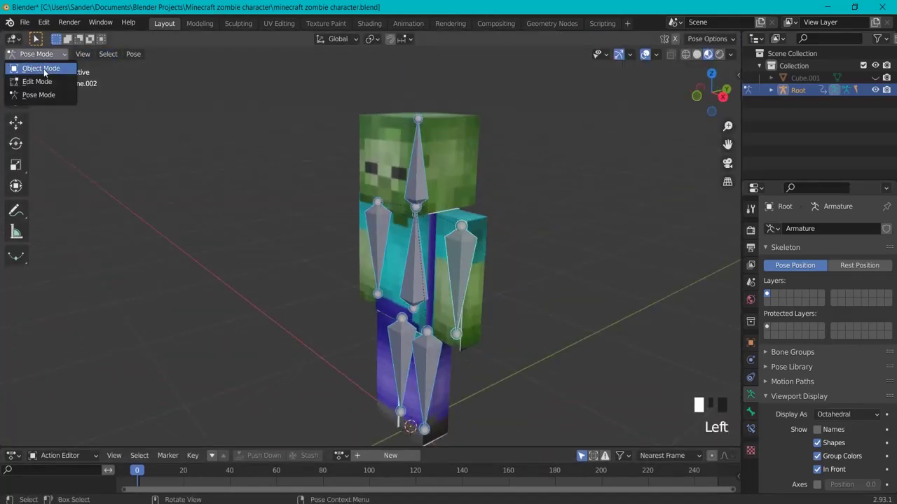
left_click(39, 64)
middle_click_drag(509, 170, 647, 242)
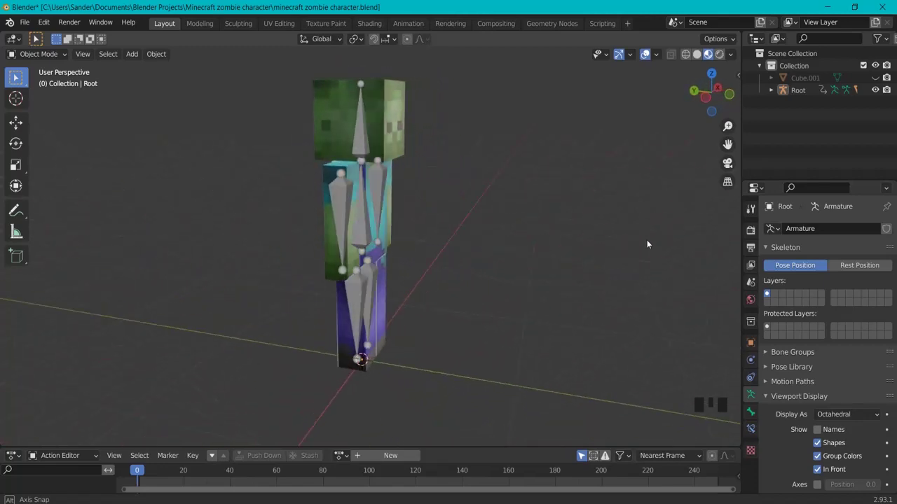